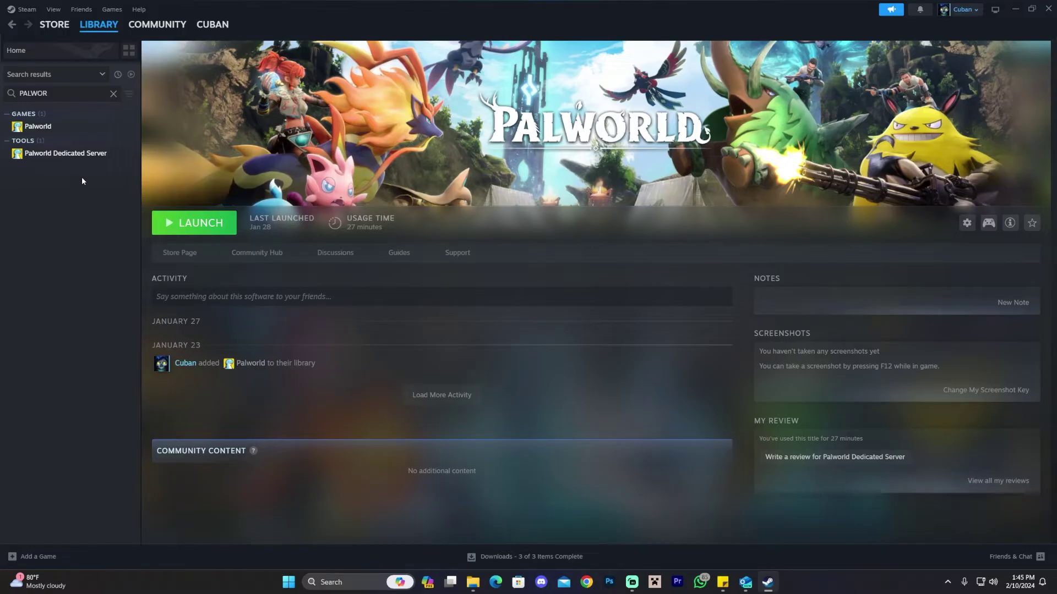
- Open Palworld's install folder from its Steam library entry via Manage > Browse local files
right_click(33, 126)
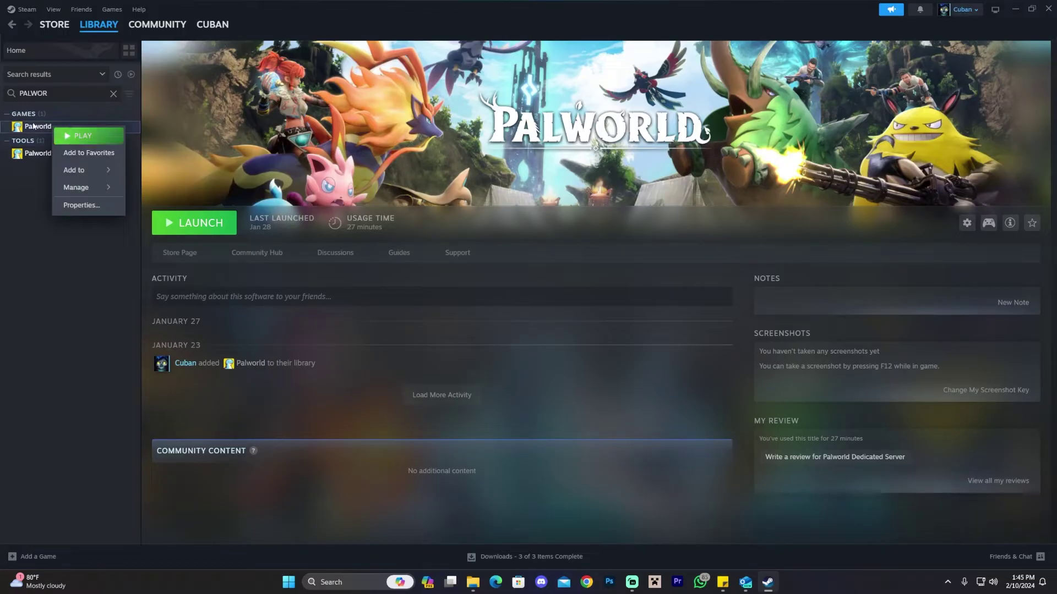
right_click(39, 130)
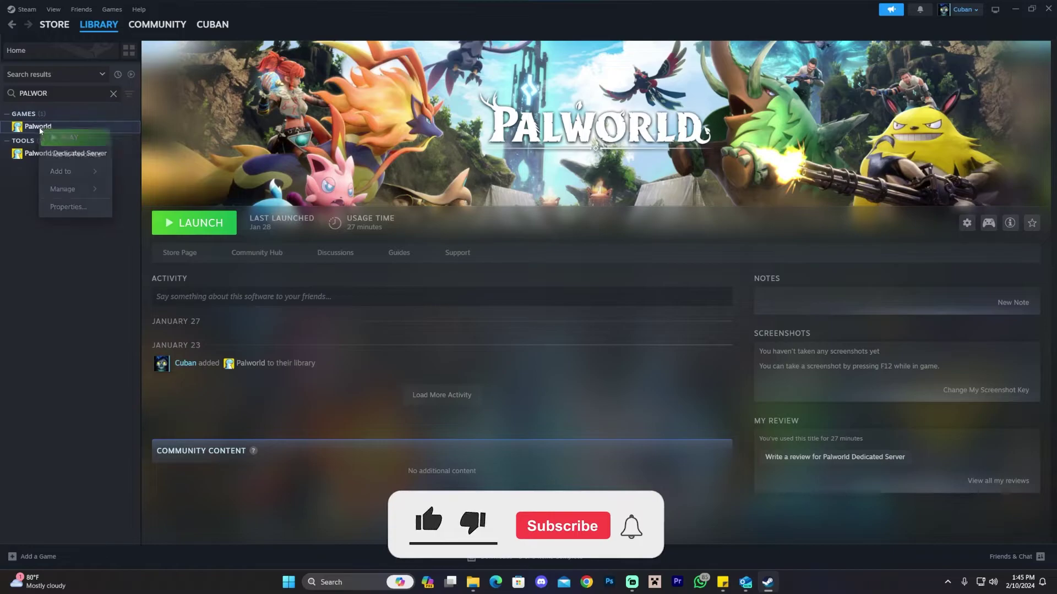
right_click(39, 130)
mouse_move(61, 187)
click(157, 224)
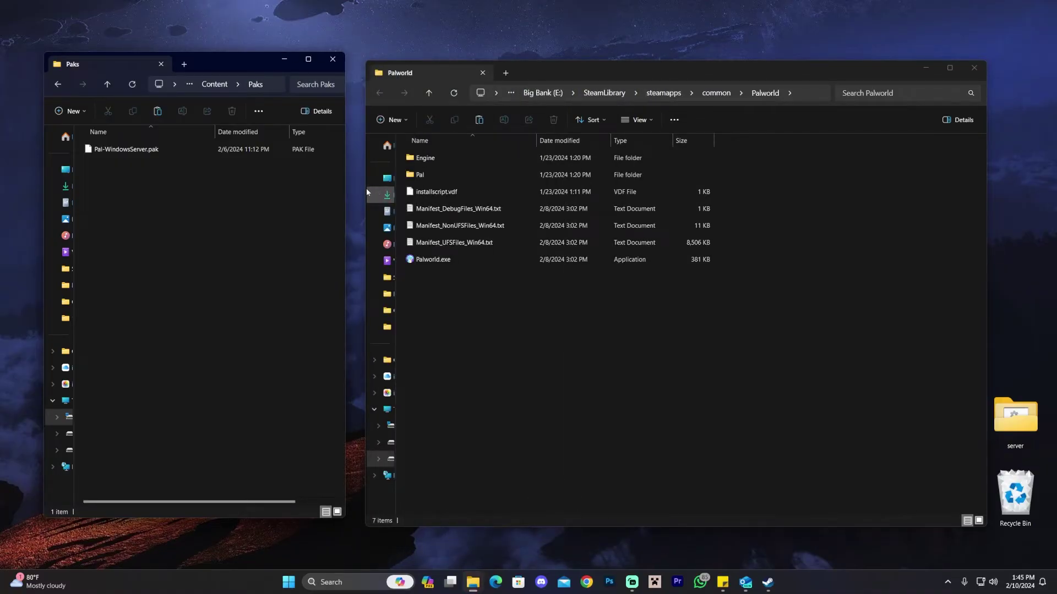
- Go to Pal > Content > Paks in the game folder and check the two mod .pak files in ~mods
drag(468, 71, 541, 55)
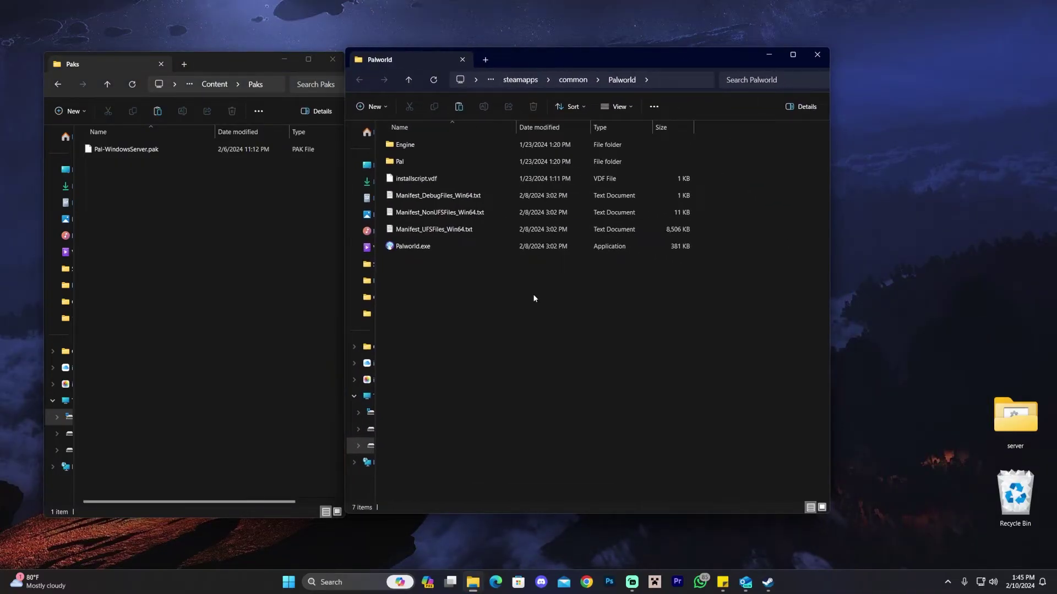
double_click(413, 161)
double_click(417, 160)
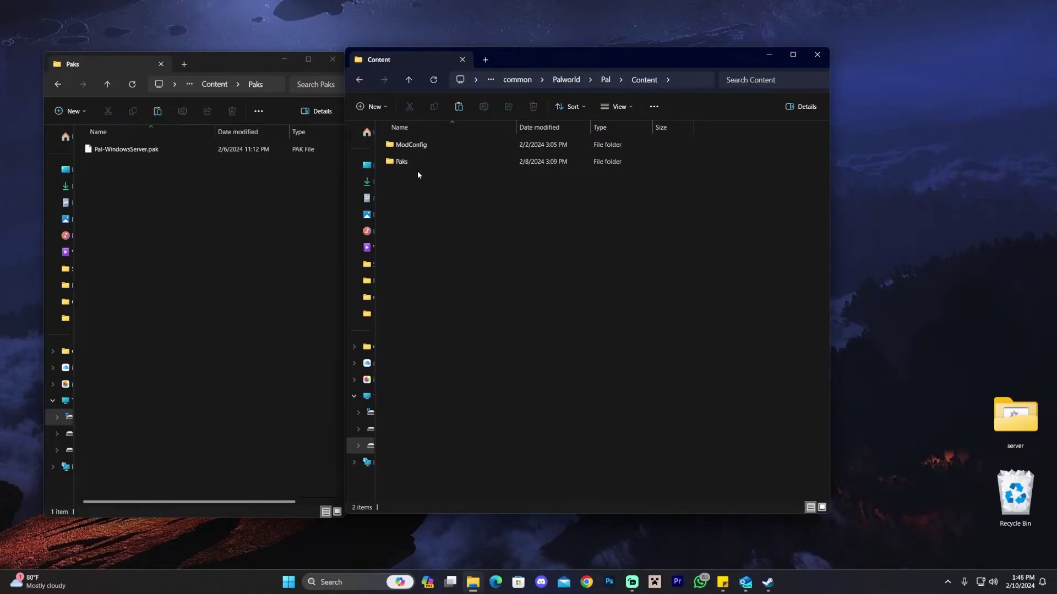
double_click(414, 159)
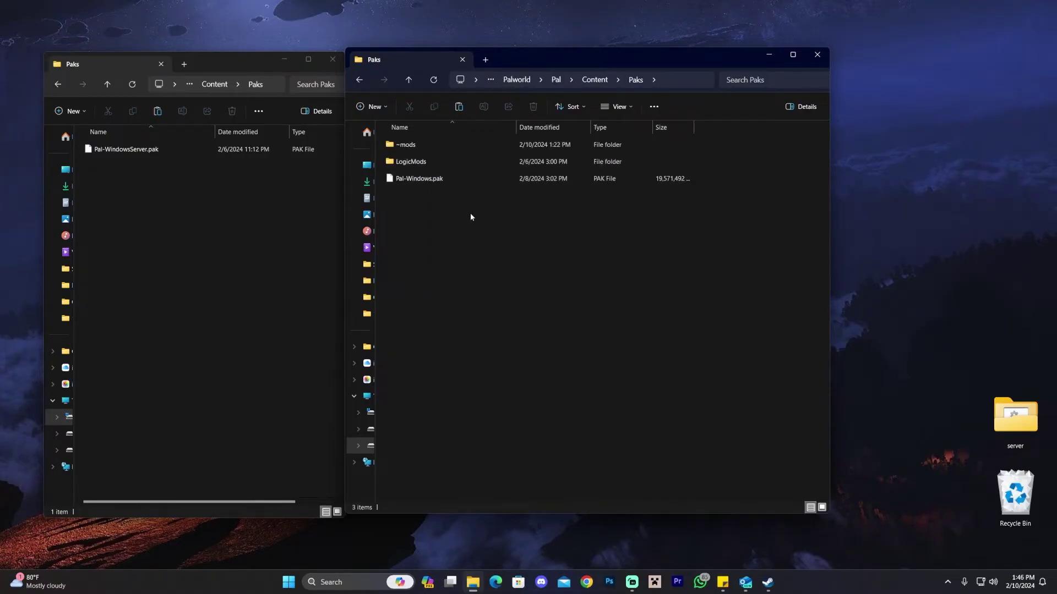
double_click(419, 145)
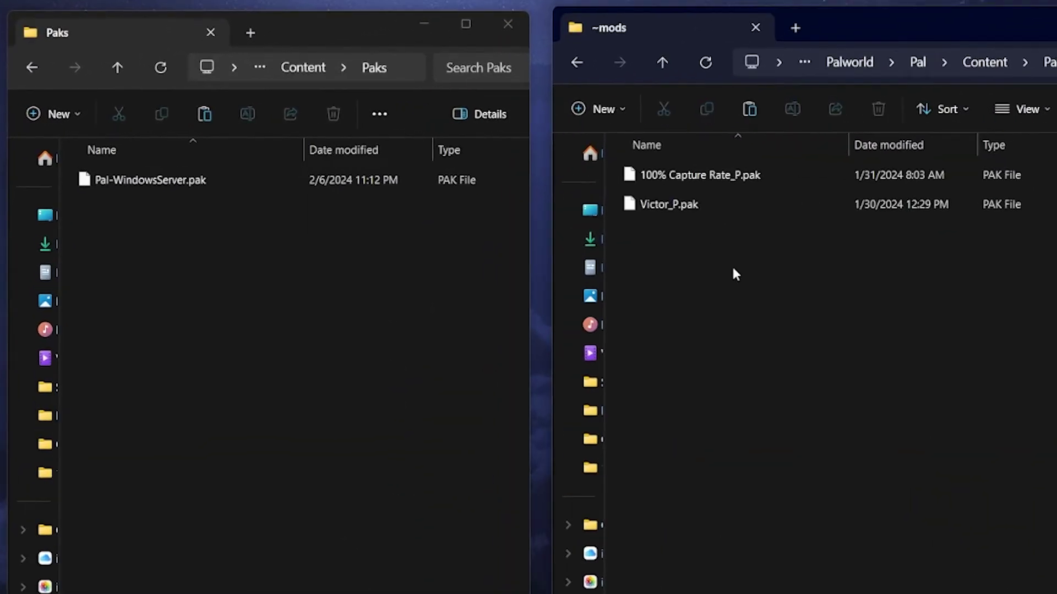
drag(730, 258, 708, 177)
click(698, 226)
click(573, 65)
- Copy the ~mods folder into the server's Paks folder beside Pal-WindowsServer.pak
click(744, 316)
click(676, 183)
click(669, 176)
click(670, 176)
click(733, 176)
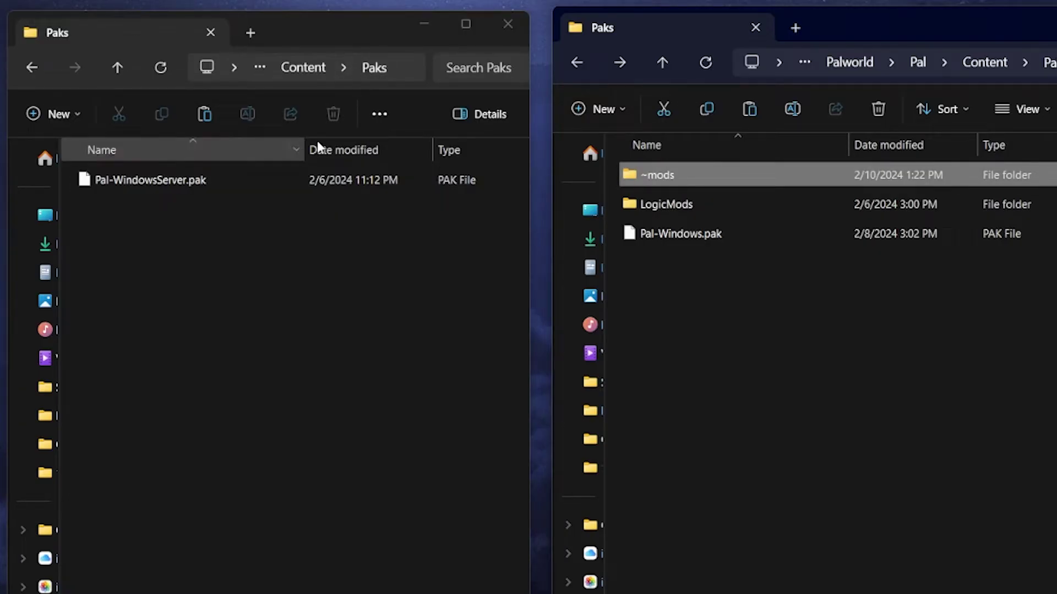
key(ctrl+c)
click(154, 326)
key(ctrl+v)
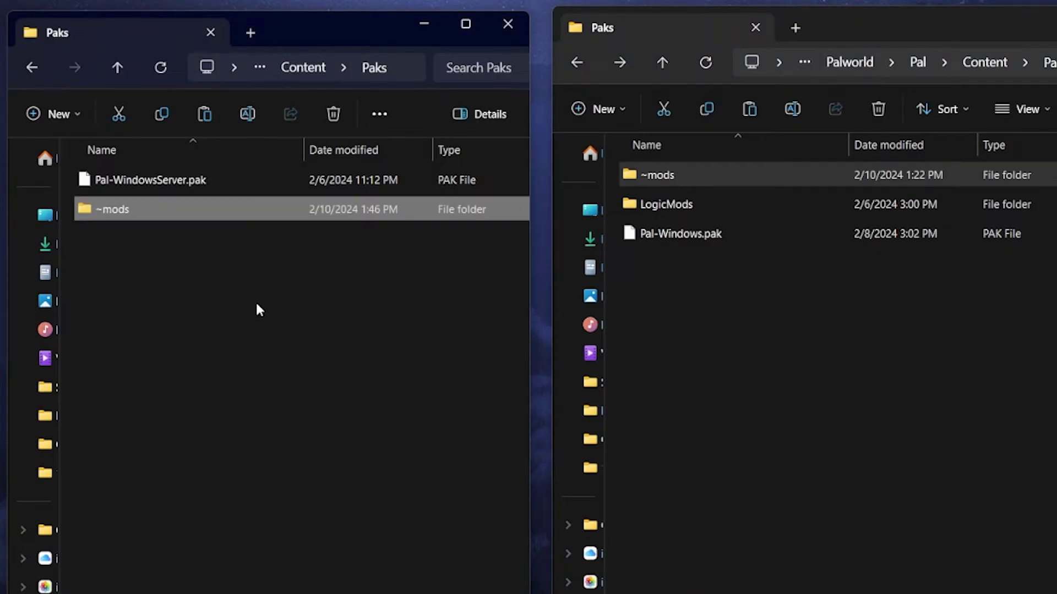
double_click(666, 204)
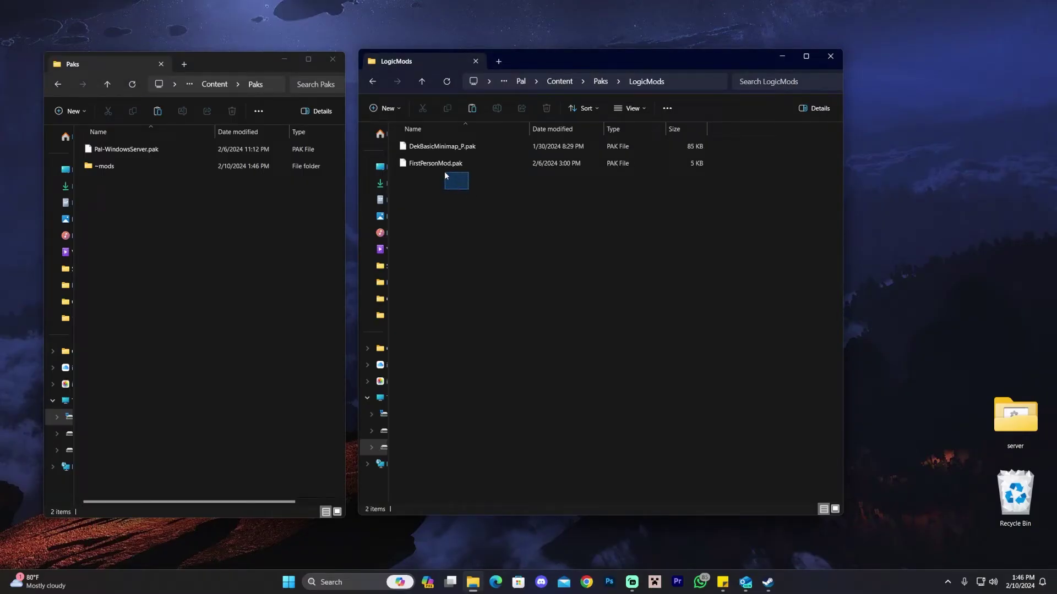
- Check FirstPersonMod.pak and DekBasicMinimap_P.pak in LogicMods, then paste LogicMods into the server Paks folder
click(469, 166)
click(459, 178)
click(438, 149)
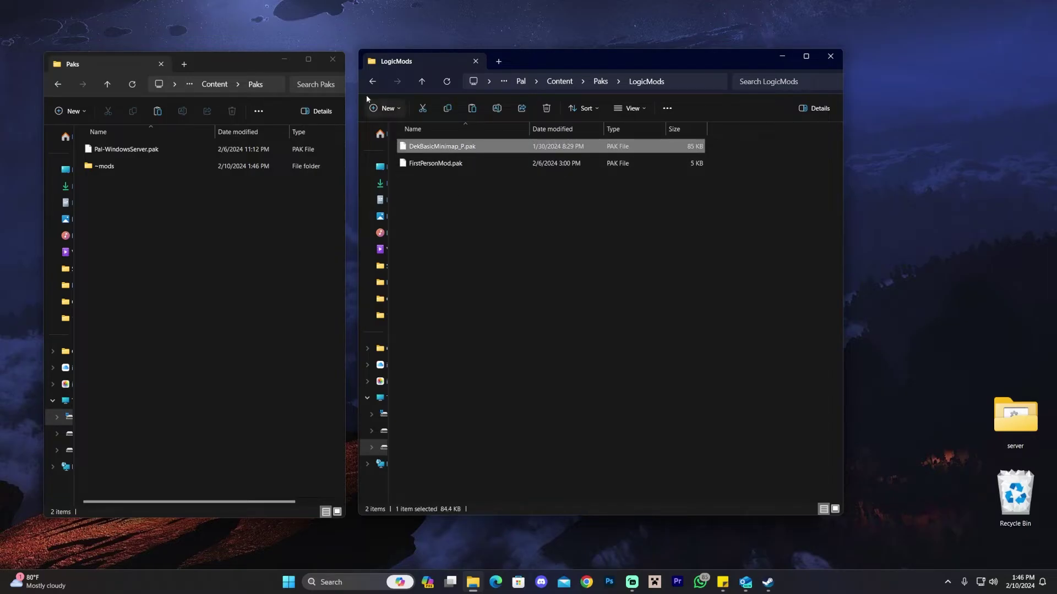
click(372, 81)
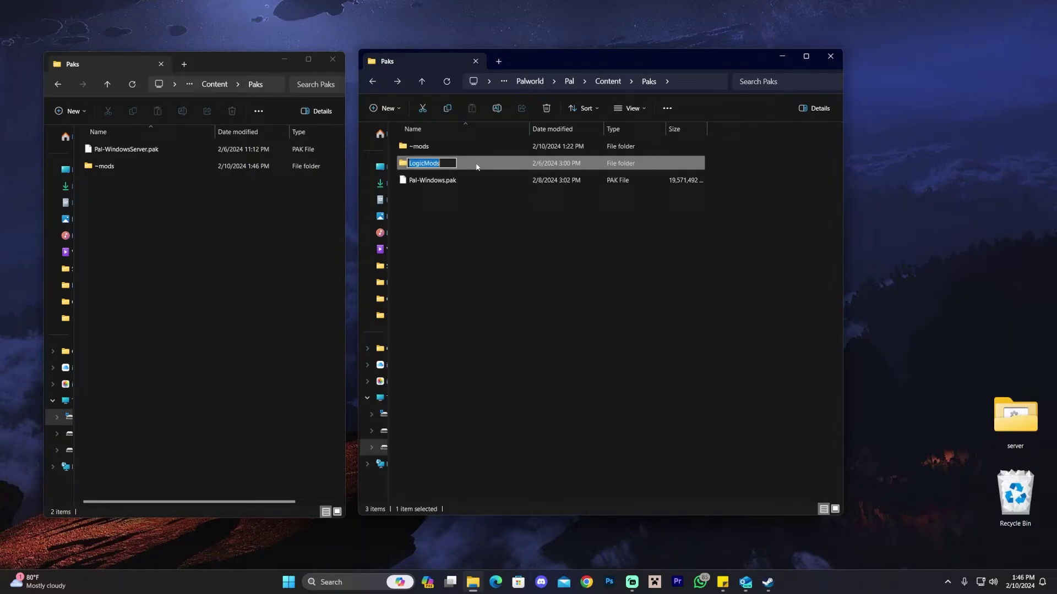
click(241, 202)
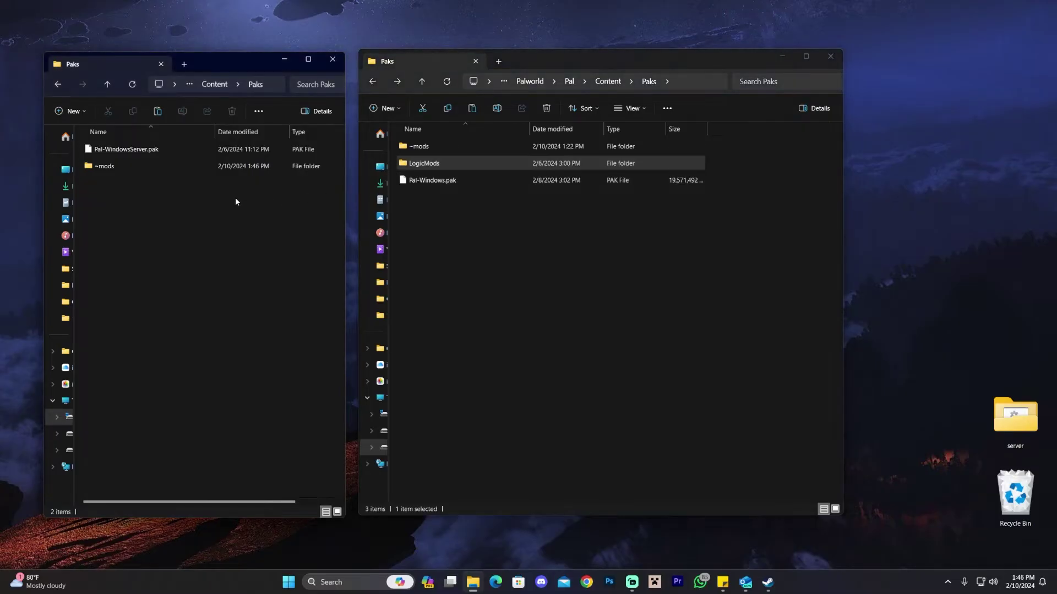
key(ctrl+v)
drag(233, 268, 139, 149)
- Show Palworld's Steam page, minimise Steam, and move the server folder icon to the desktop's upper centre
click(325, 213)
drag(346, 212, 360, 211)
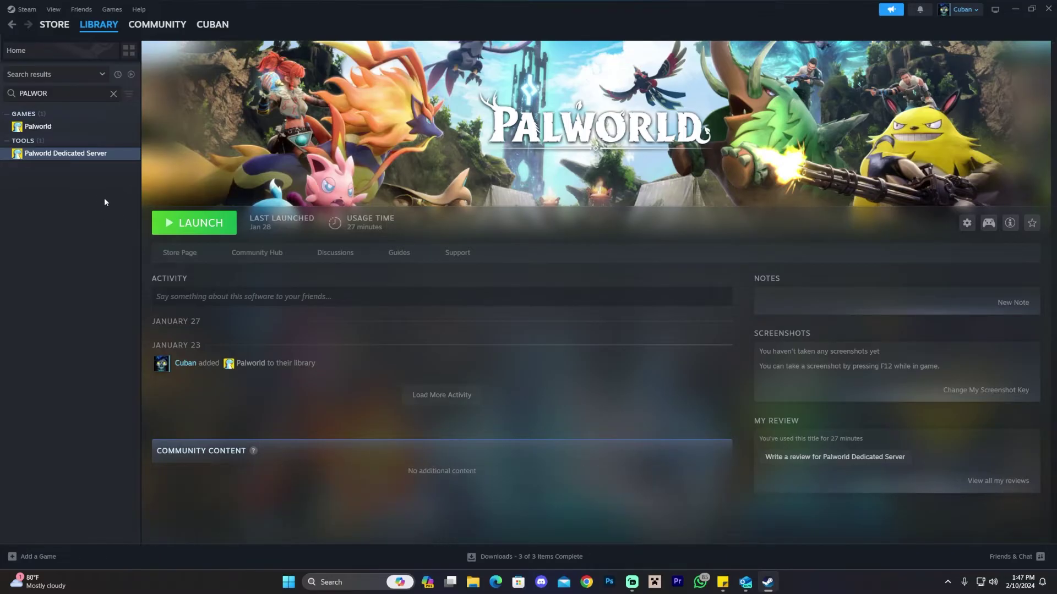
click(49, 127)
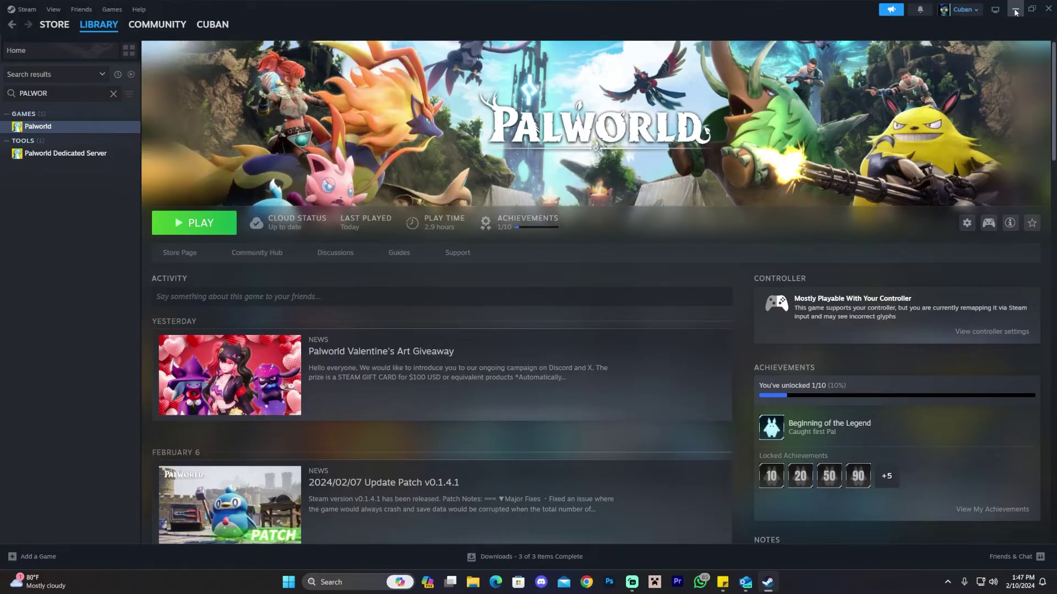
click(1015, 11)
drag(1014, 421, 451, 200)
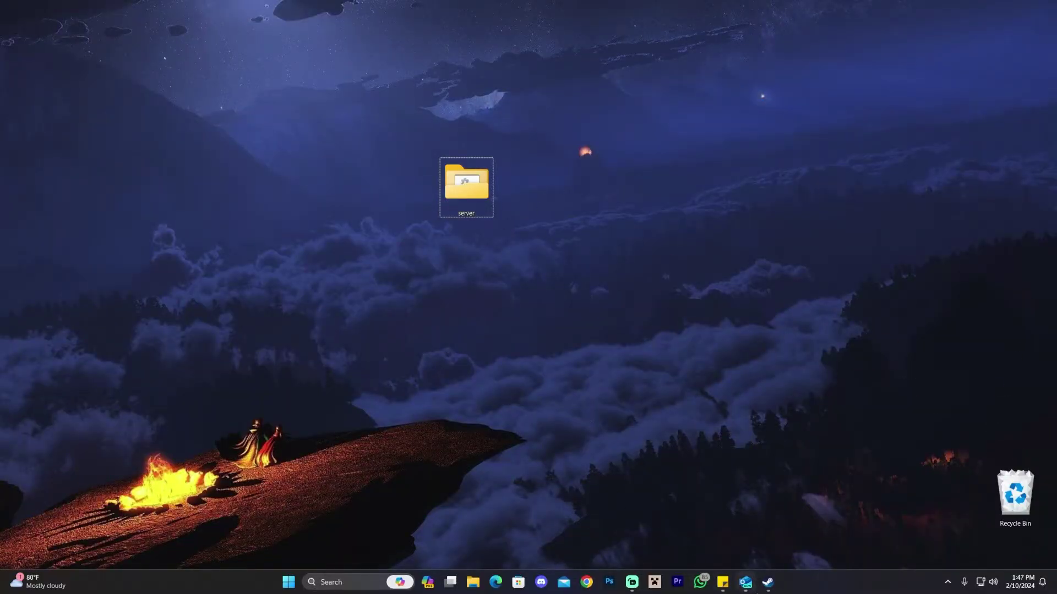
- Open the server folder from the desktop and move its window to the right
click(768, 582)
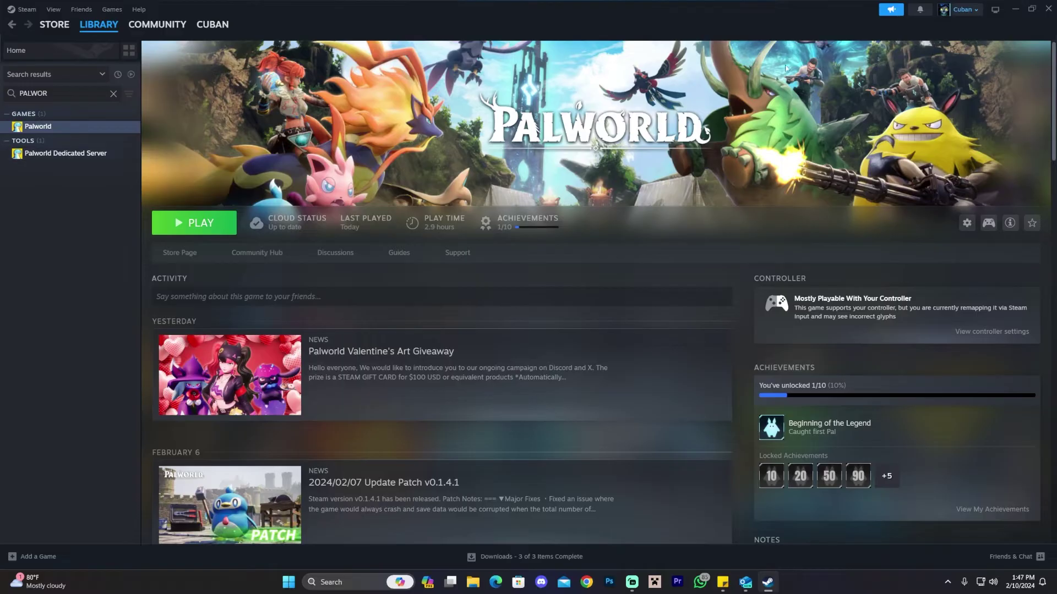
click(1015, 10)
drag(452, 301, 571, 195)
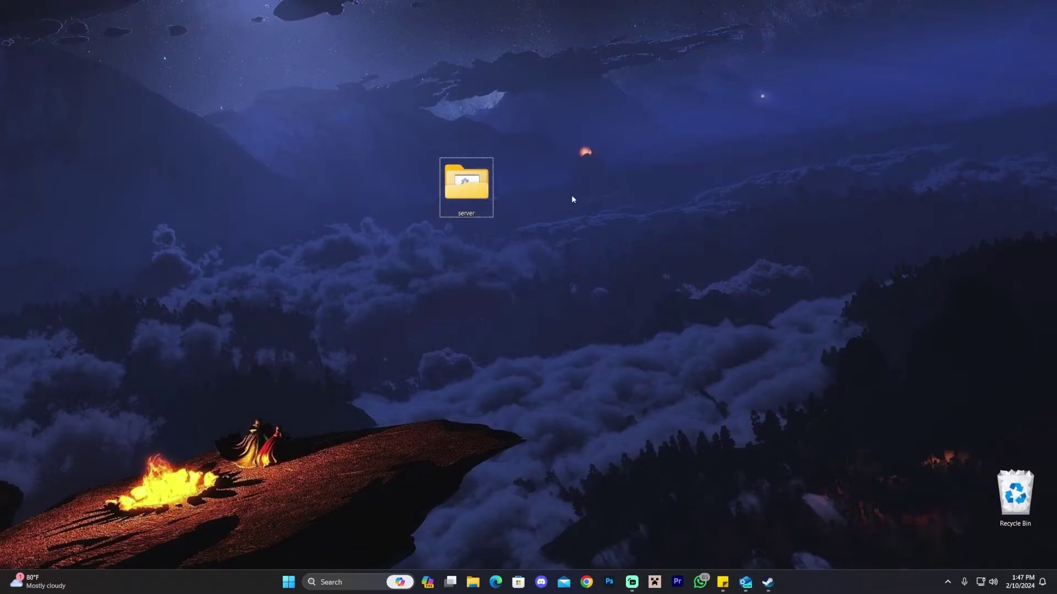
double_click(472, 188)
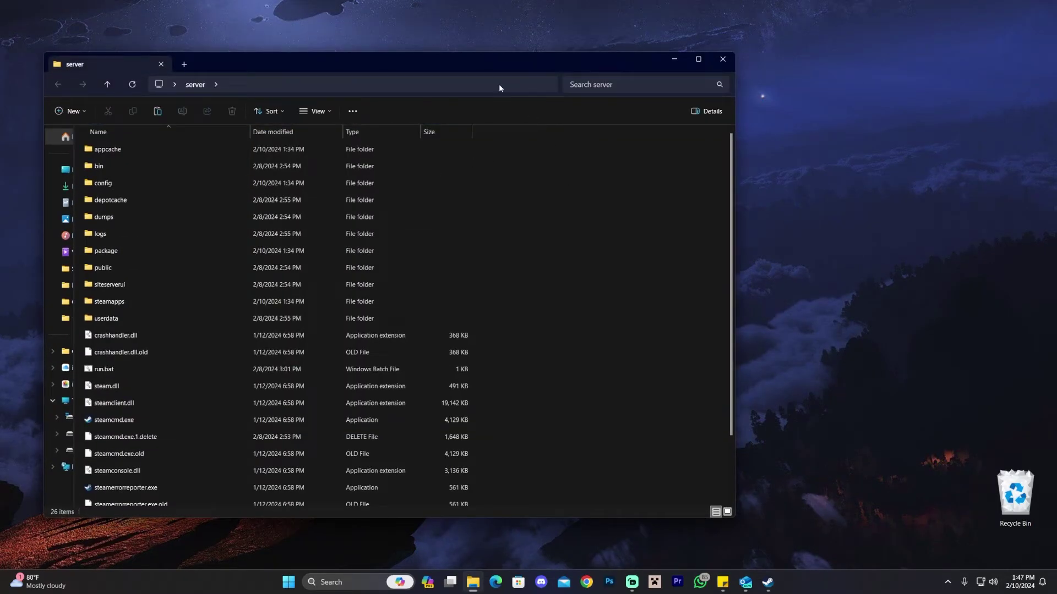
drag(465, 52, 549, 51)
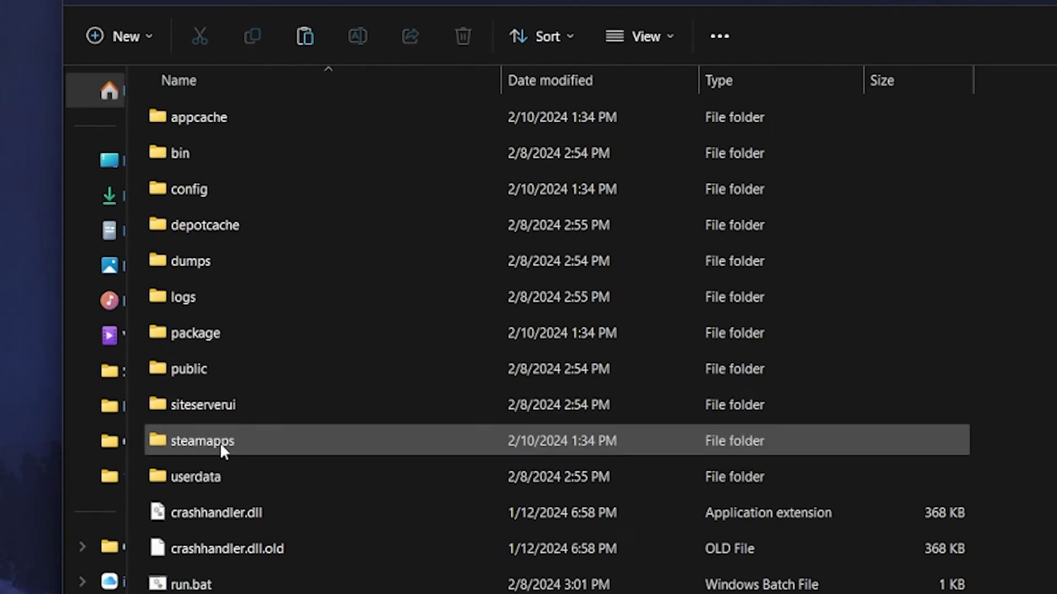
- Navigate to steamapps > common > PalServer > Pal > Content > Paks and check both mod folders
double_click(236, 443)
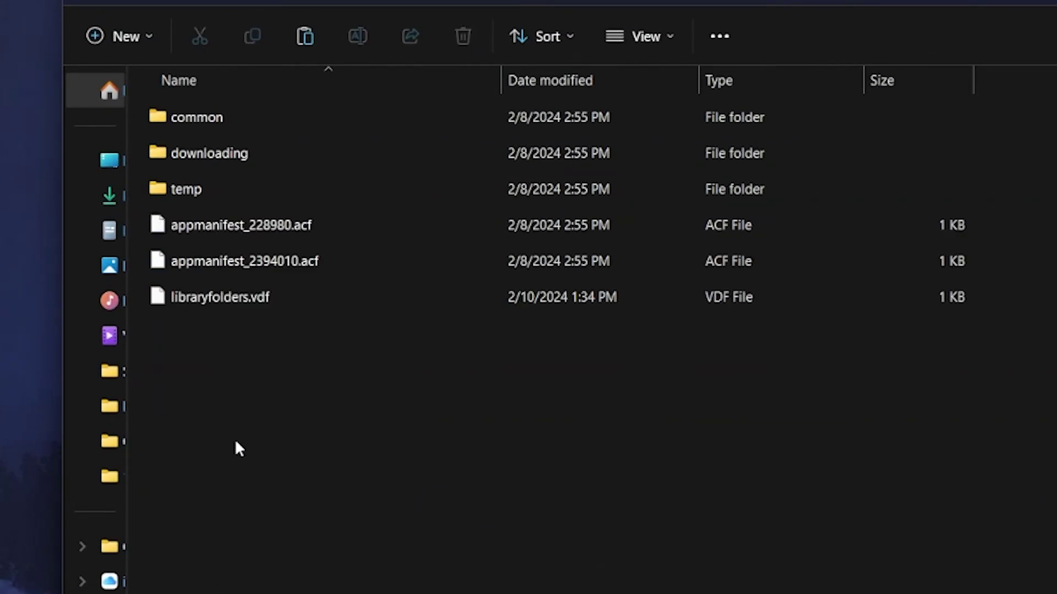
double_click(230, 122)
double_click(220, 117)
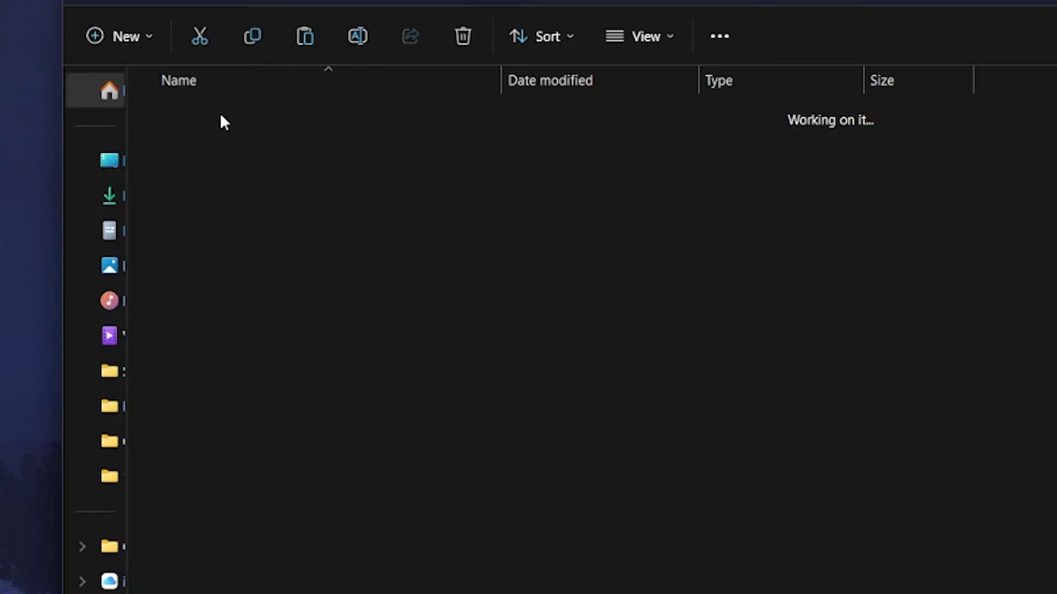
double_click(208, 153)
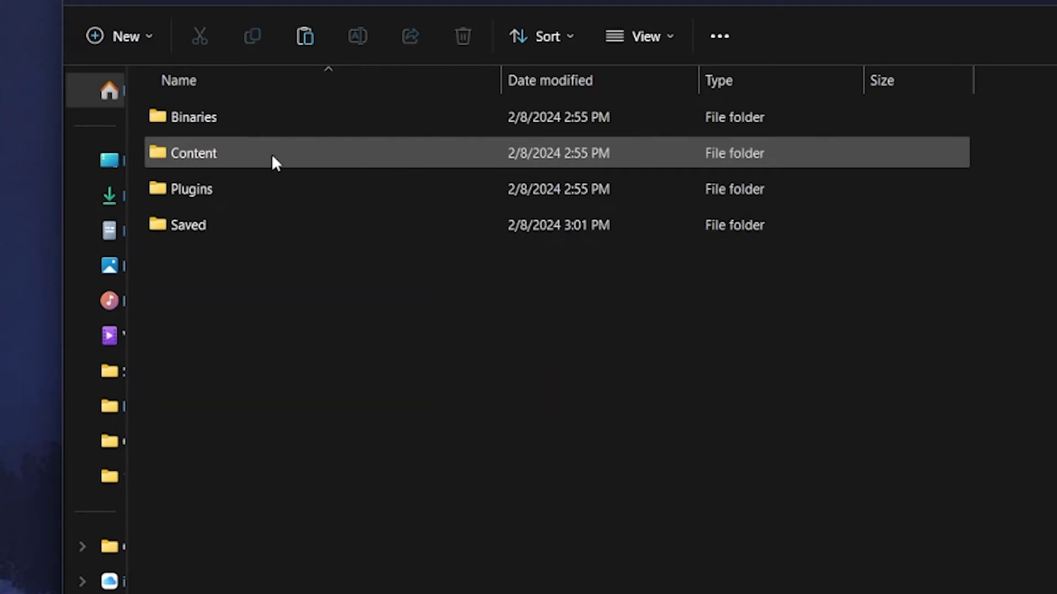
double_click(240, 154)
click(230, 123)
double_click(231, 130)
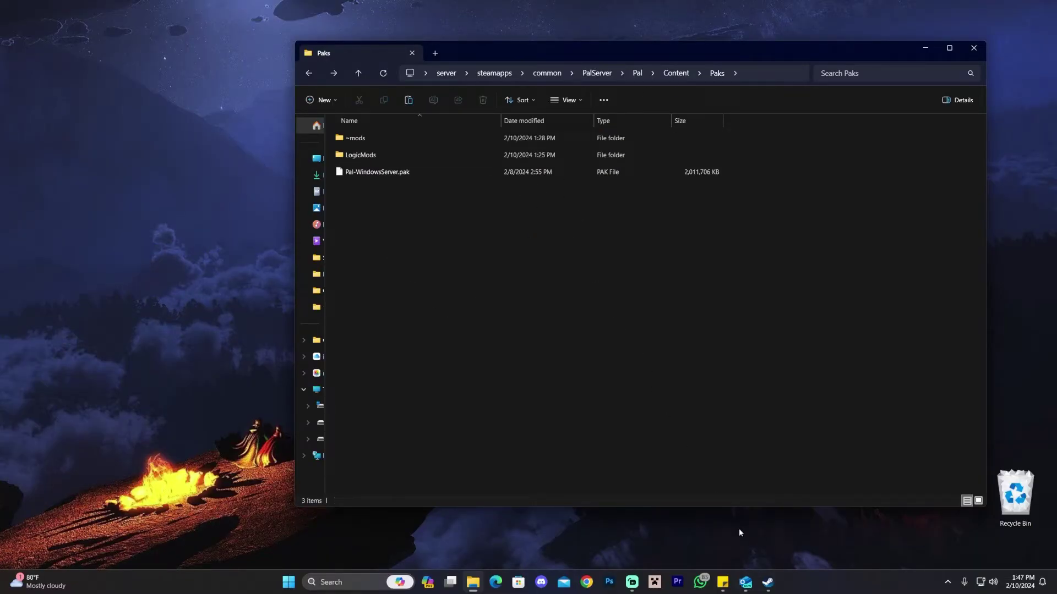
drag(515, 357, 491, 249)
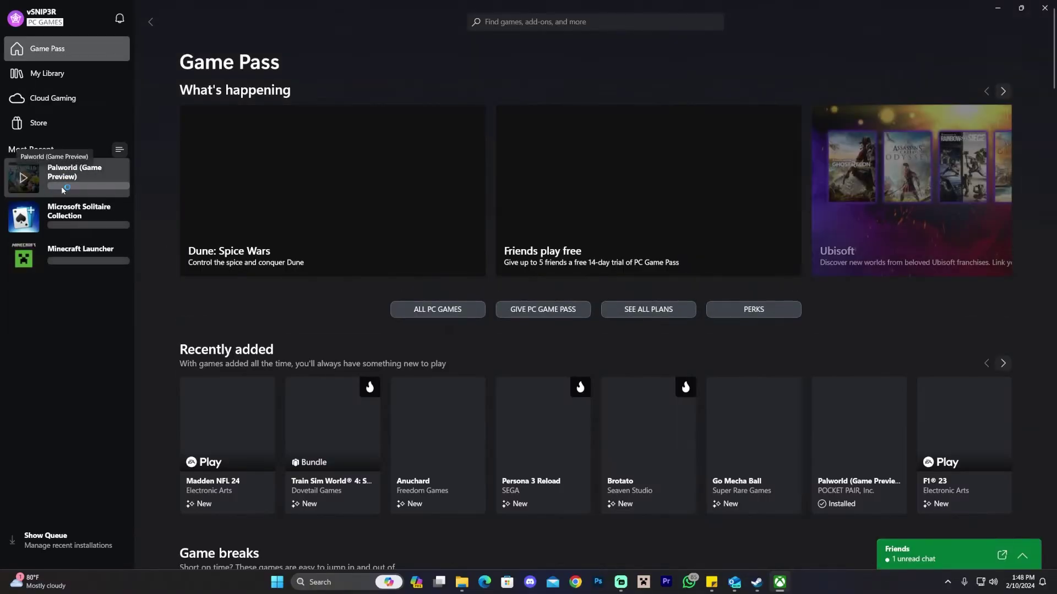
- Open the Game Pass Palworld (Game Preview) install folder from the Xbox app's manage options
click(81, 179)
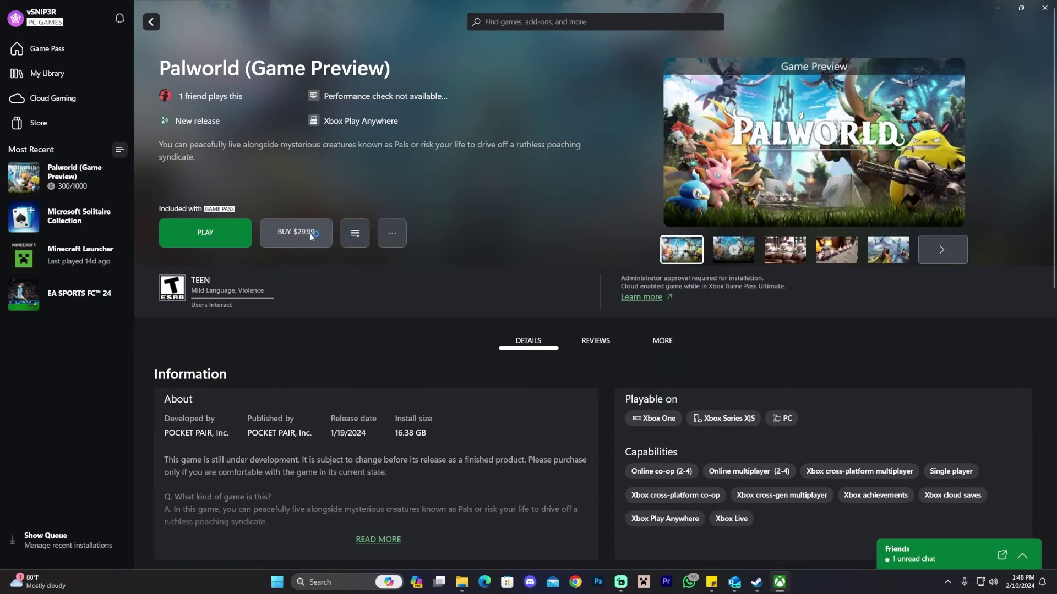
click(392, 231)
click(392, 315)
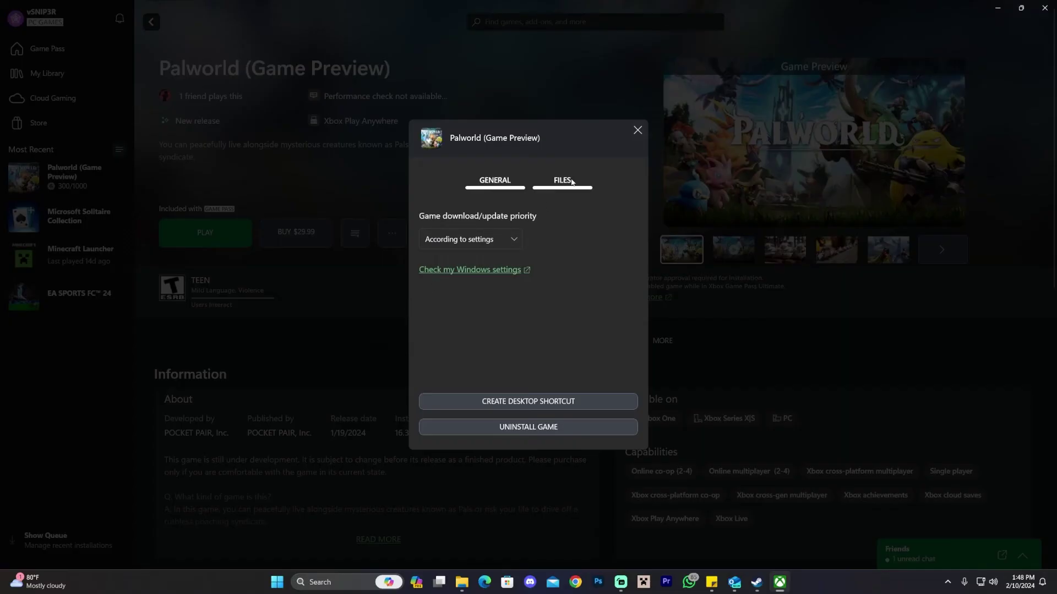
click(562, 180)
click(586, 252)
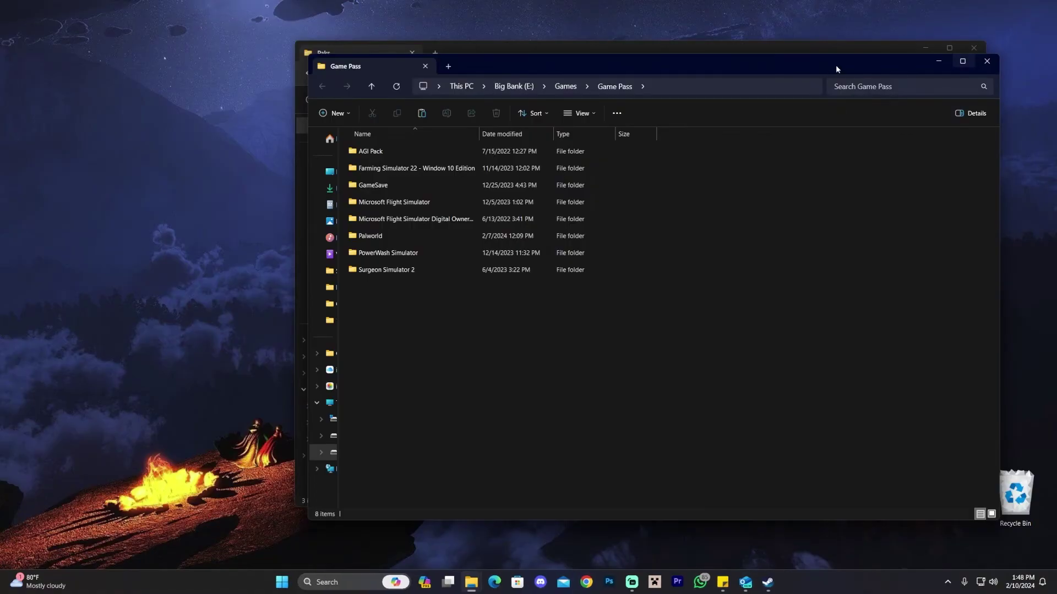
- Navigate the Game Pass install through Content > Pal > Content > Paks
drag(835, 69, 642, 85)
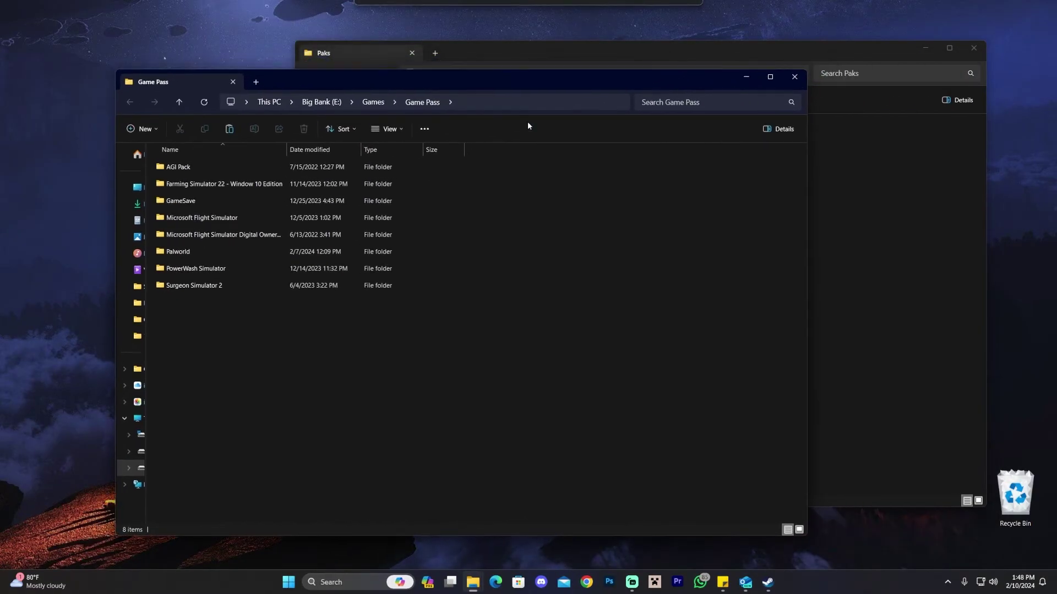
double_click(190, 252)
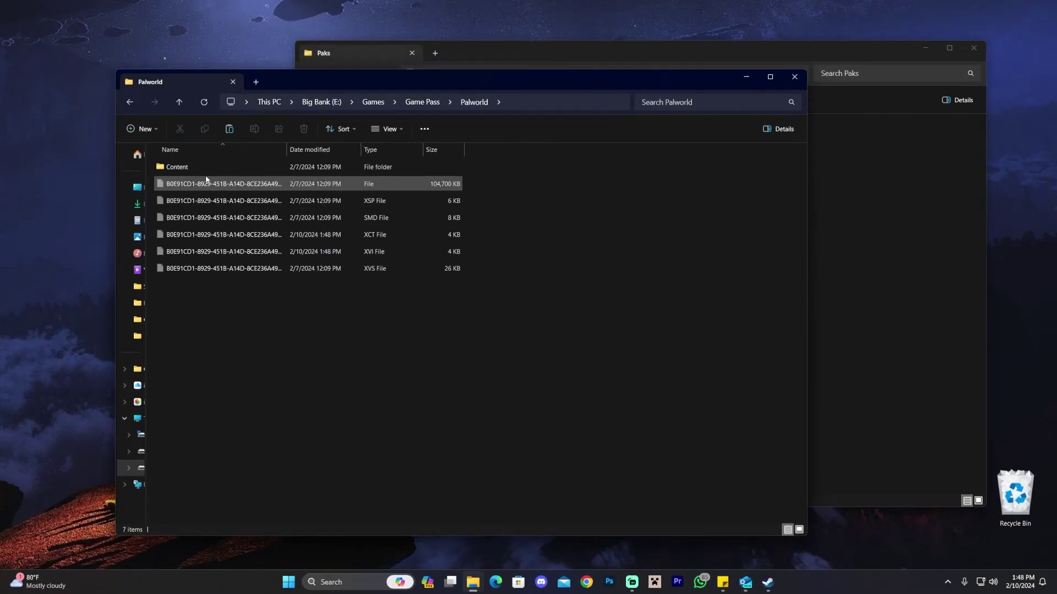
double_click(175, 167)
double_click(172, 184)
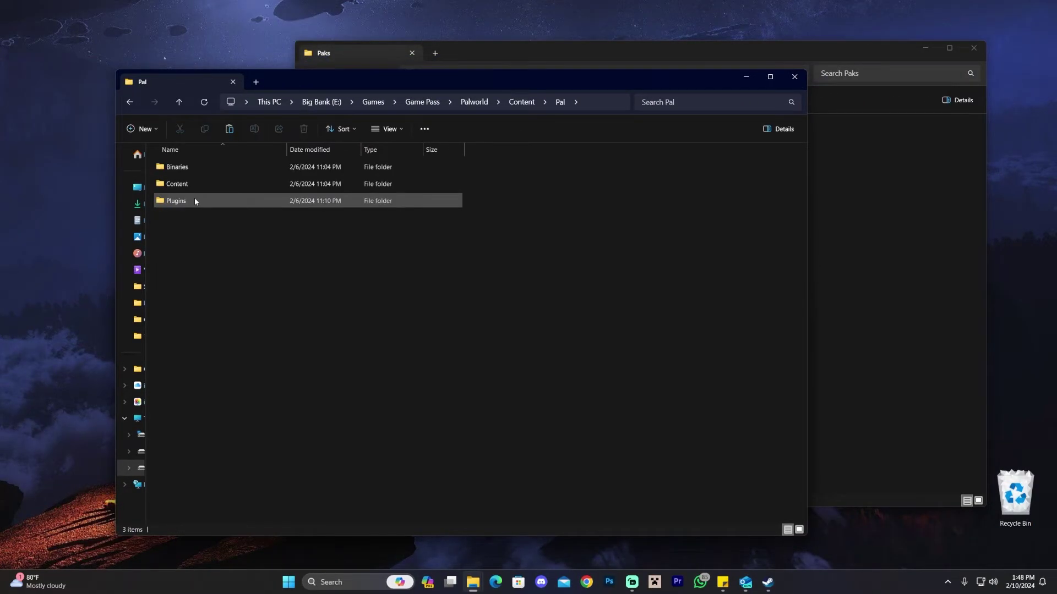
double_click(191, 185)
double_click(187, 166)
- Arrange the Game Pass Paks window on the left half beside the server Paks window
drag(327, 224, 226, 167)
click(492, 230)
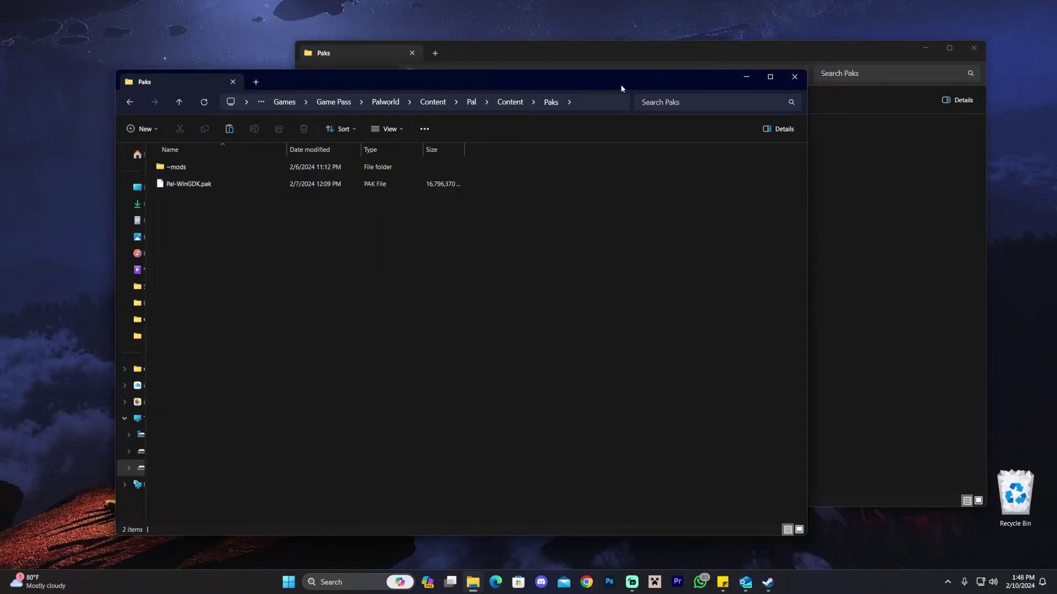
drag(621, 85, 478, 87)
click(737, 190)
drag(295, 246, 487, 246)
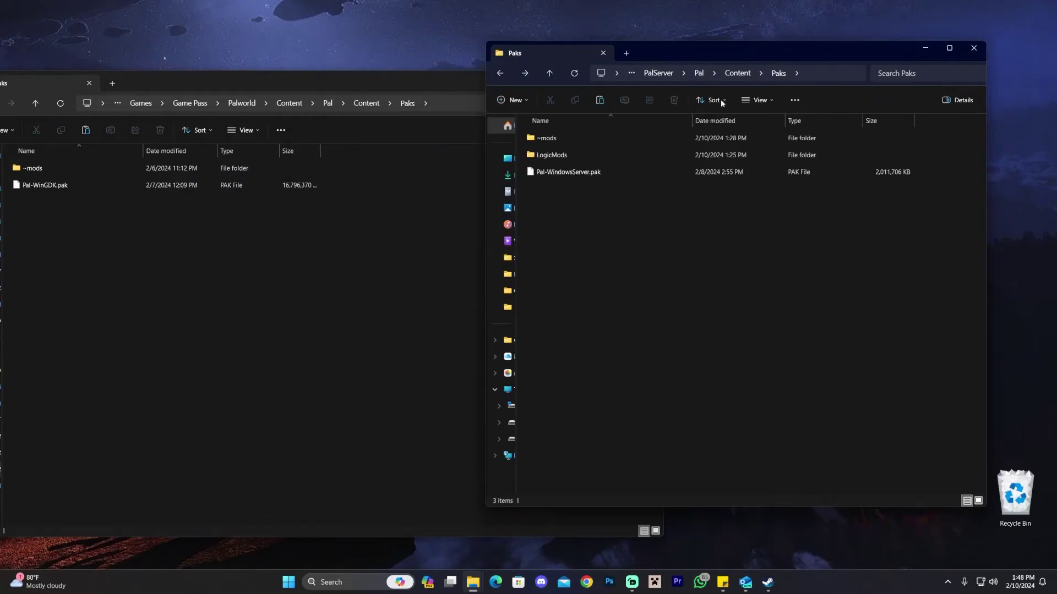
drag(783, 51, 817, 80)
click(542, 125)
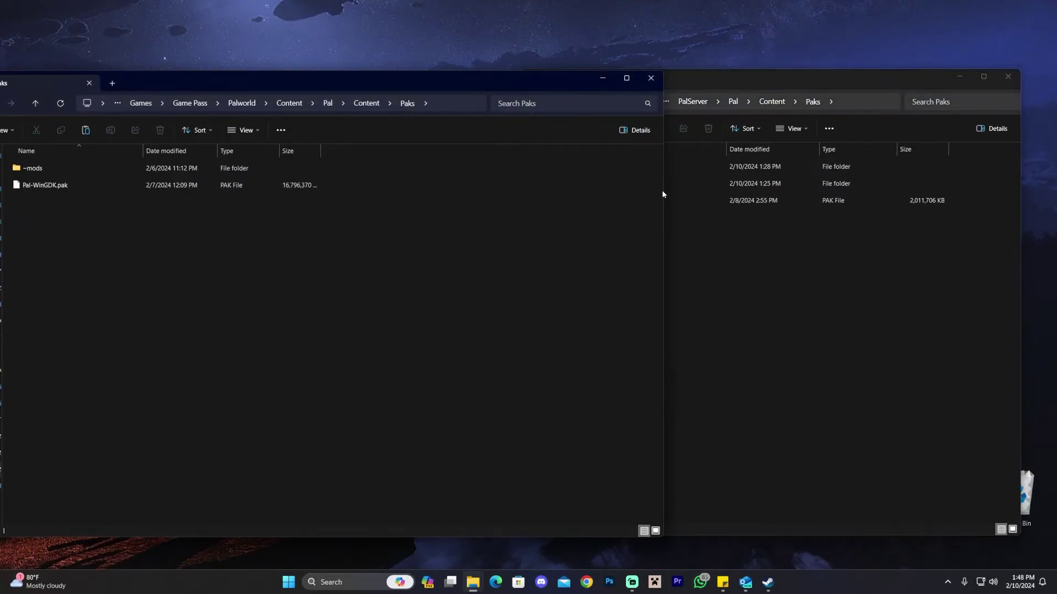
drag(665, 192, 467, 191)
drag(358, 81, 407, 83)
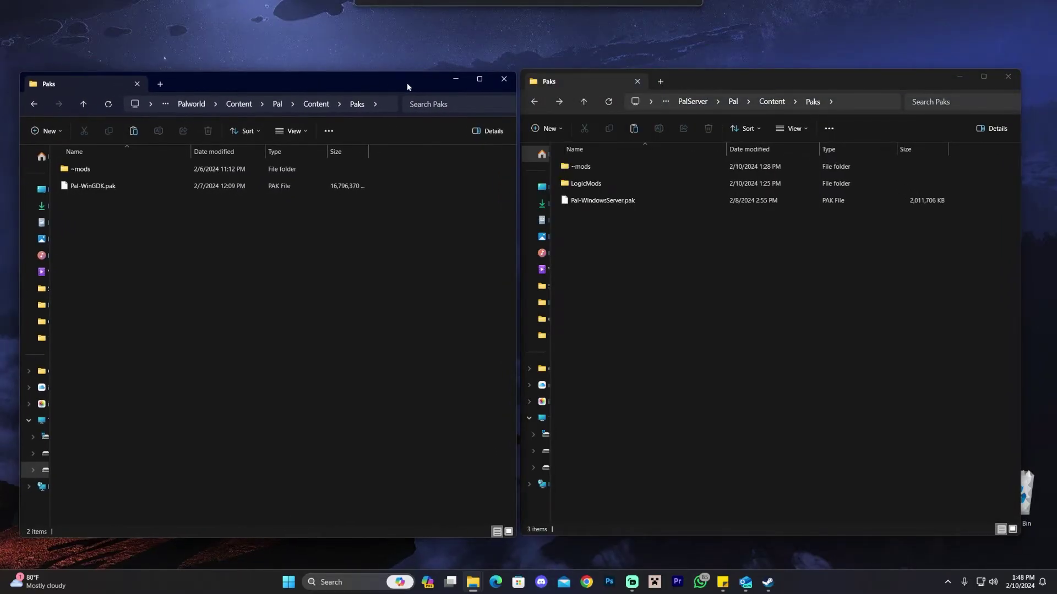
- Compare the contents of the Game Pass and server Paks folders
click(662, 260)
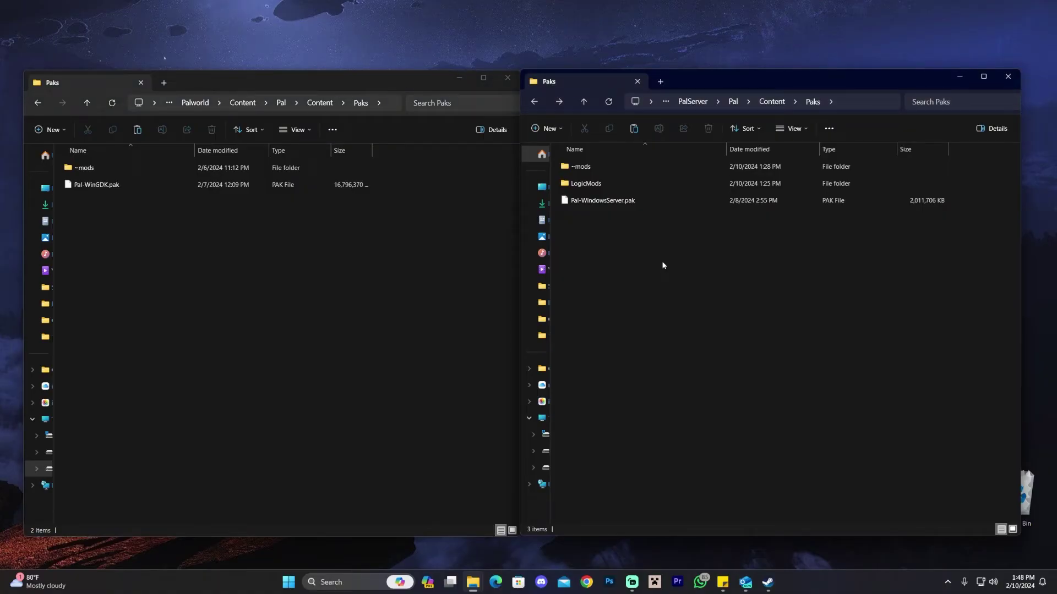
drag(246, 264, 127, 166)
click(235, 251)
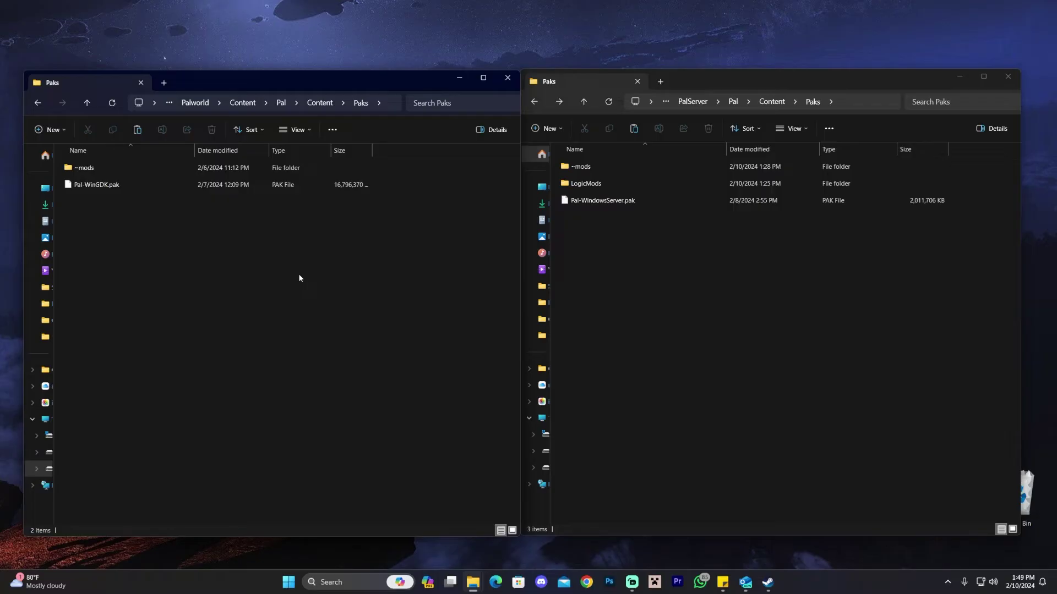
click(681, 273)
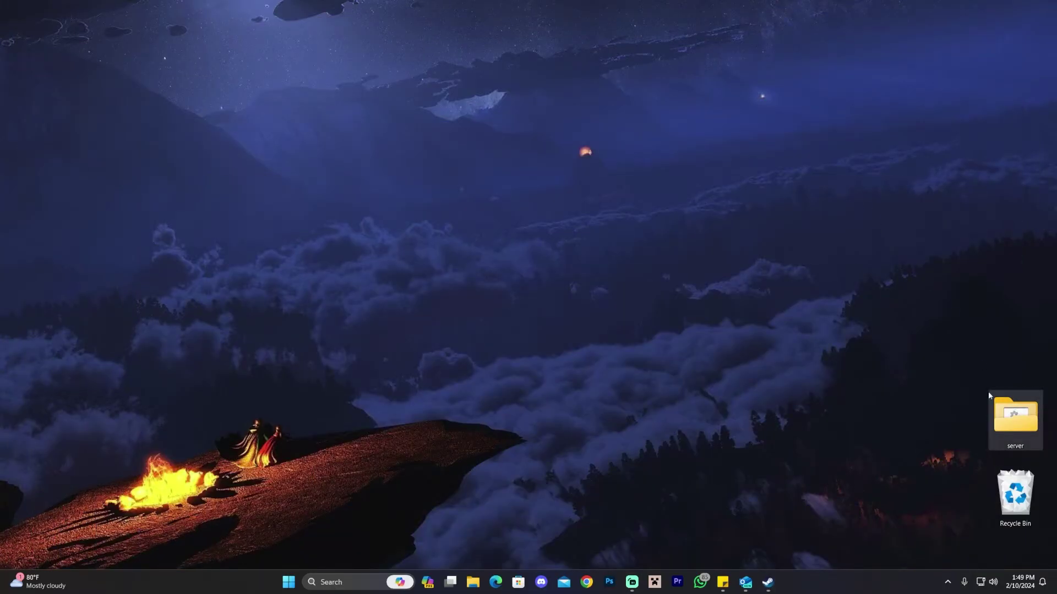
- Run the server's run.bat so SteamCMD updates, then close the server folder window
double_click(1013, 413)
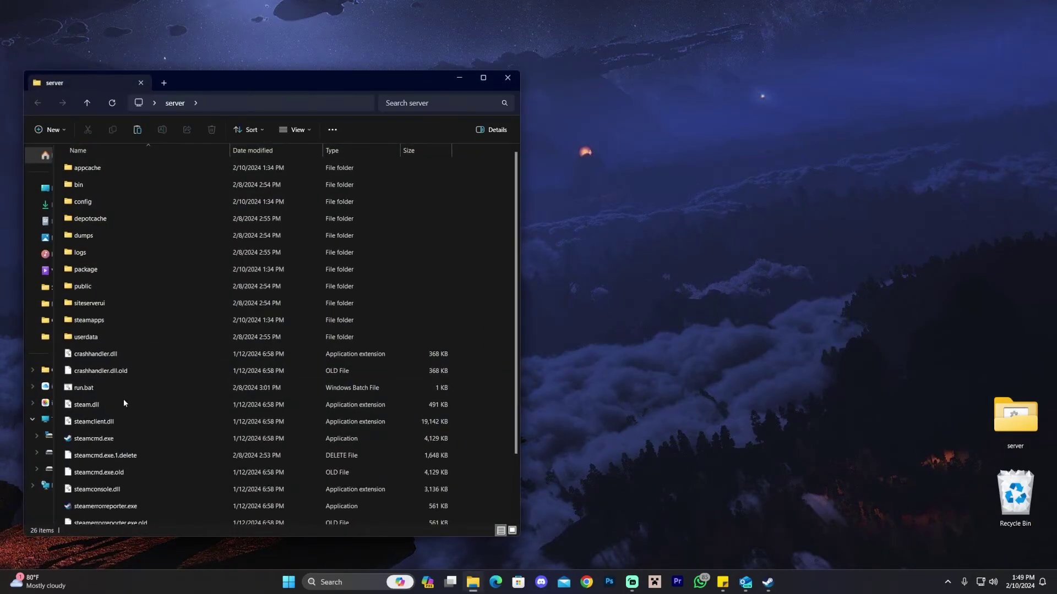
double_click(84, 388)
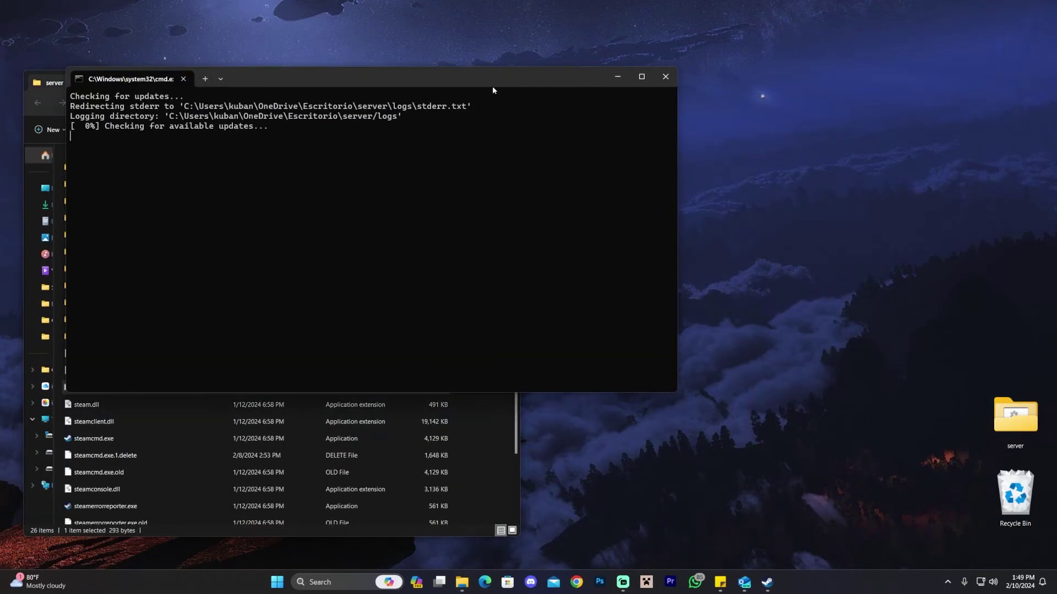
drag(493, 78, 542, 124)
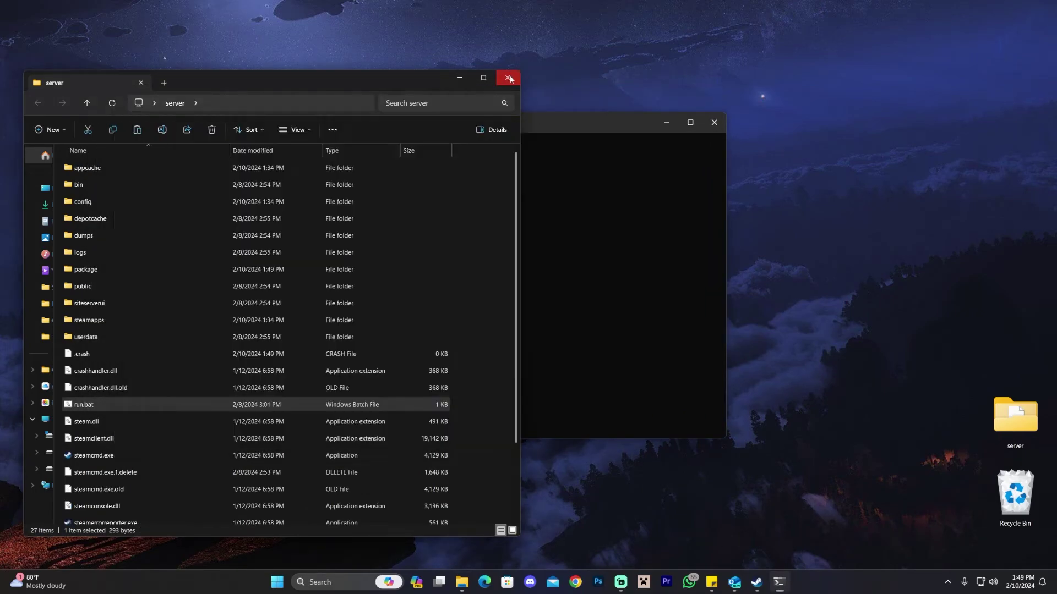
click(507, 78)
drag(473, 124, 476, 109)
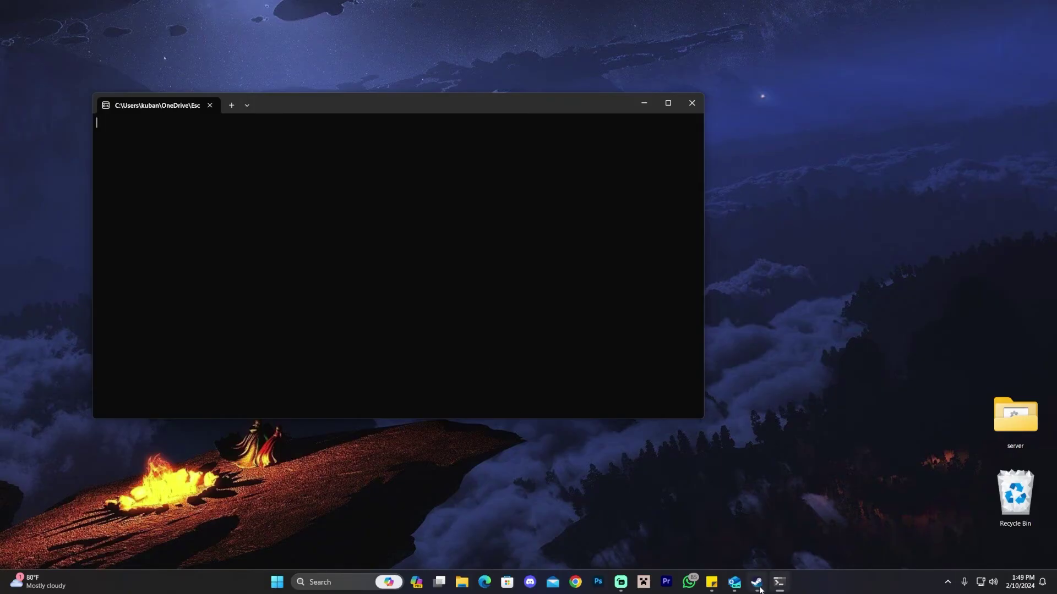
- Restore Steam's Palworld page and start the game with PLAY
click(757, 584)
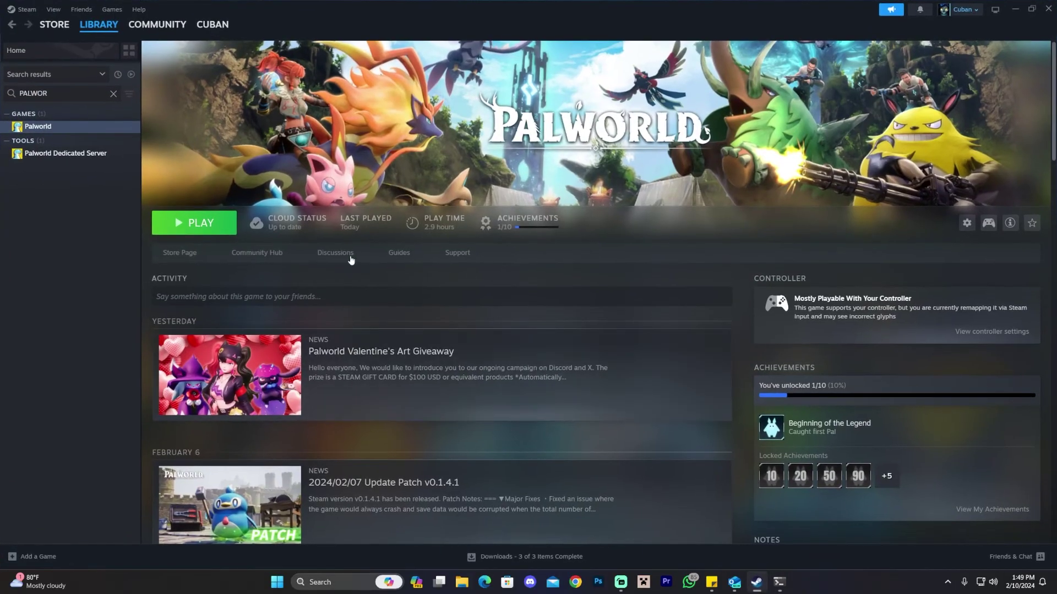
click(192, 223)
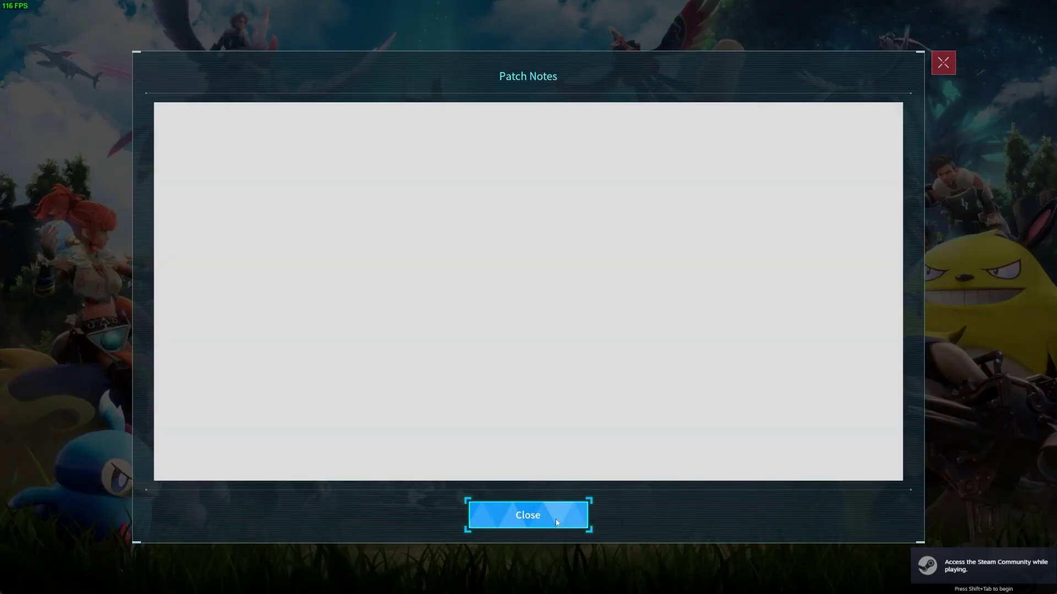
- Dismiss Patch Notes, choose Join Multiplayer Game, accept the warning and join the dedicated server
click(557, 521)
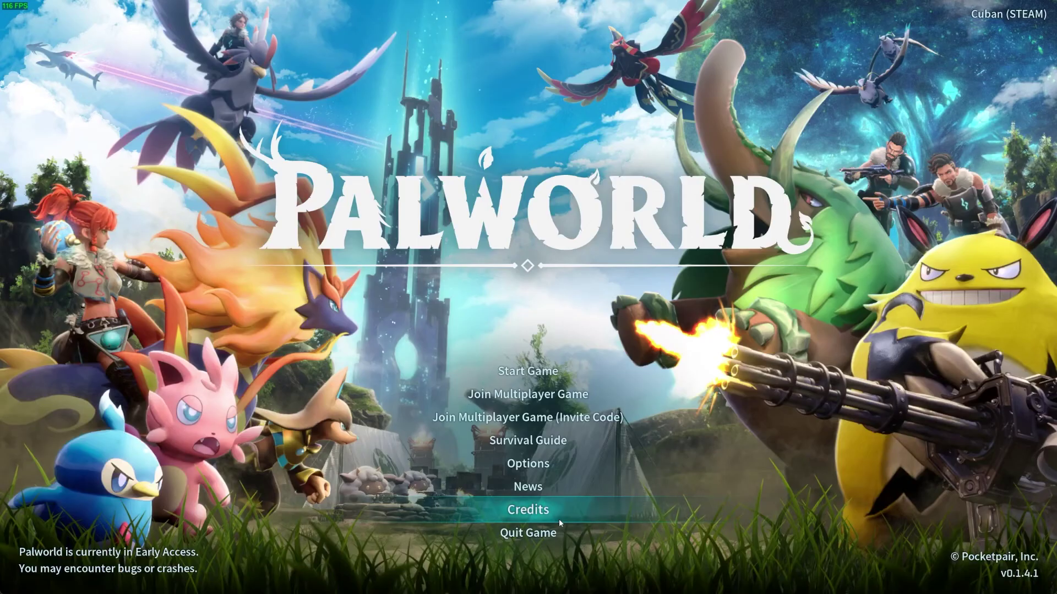
click(538, 411)
click(553, 397)
click(533, 371)
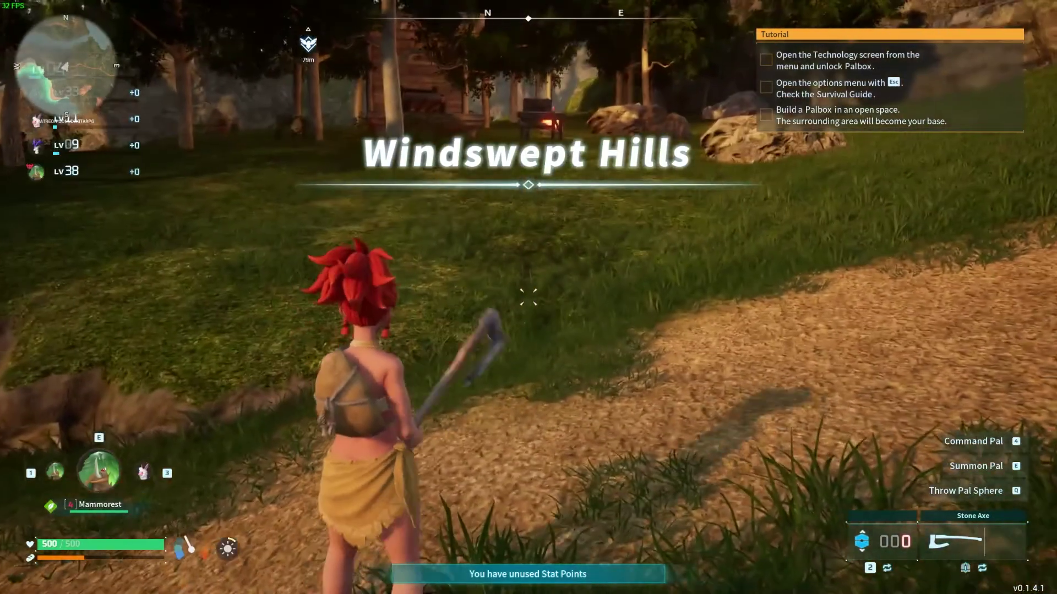
- Sprint along the dirt path toward the lake and summon Mammorest
key(q)
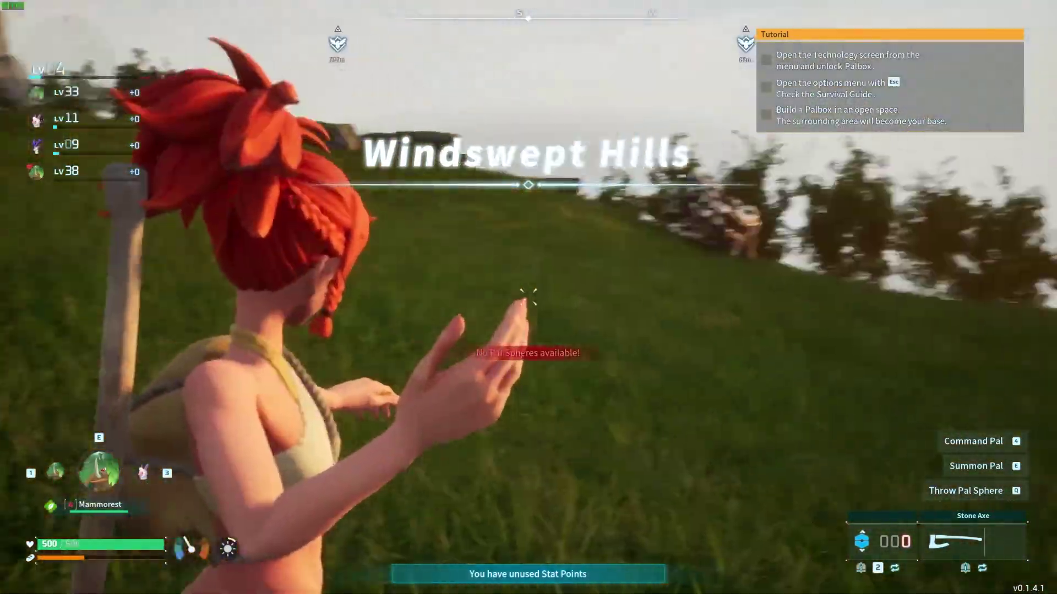
key(shift+w)
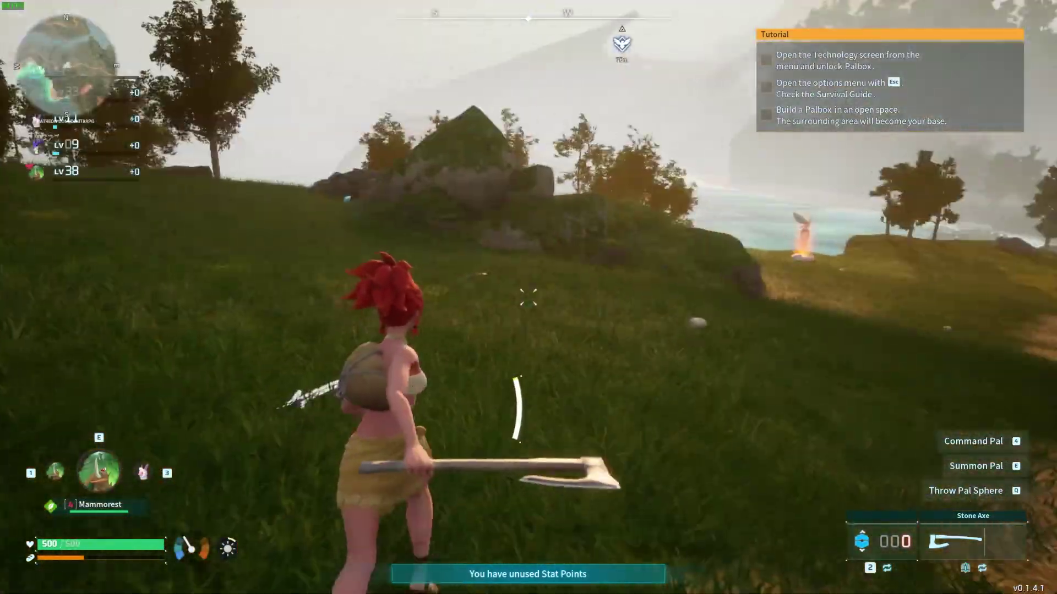
key(w)
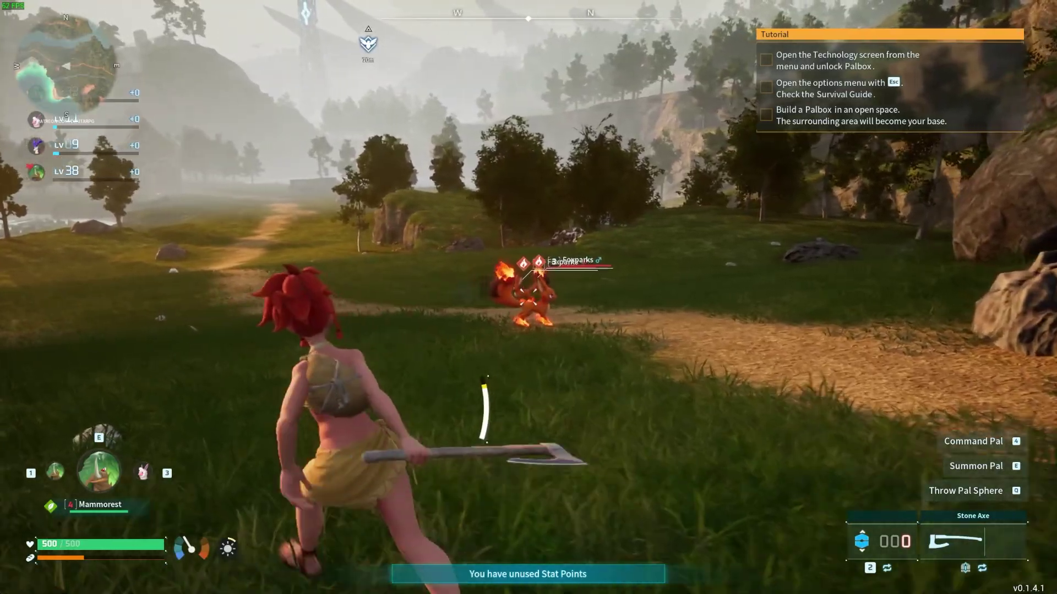
key(w)
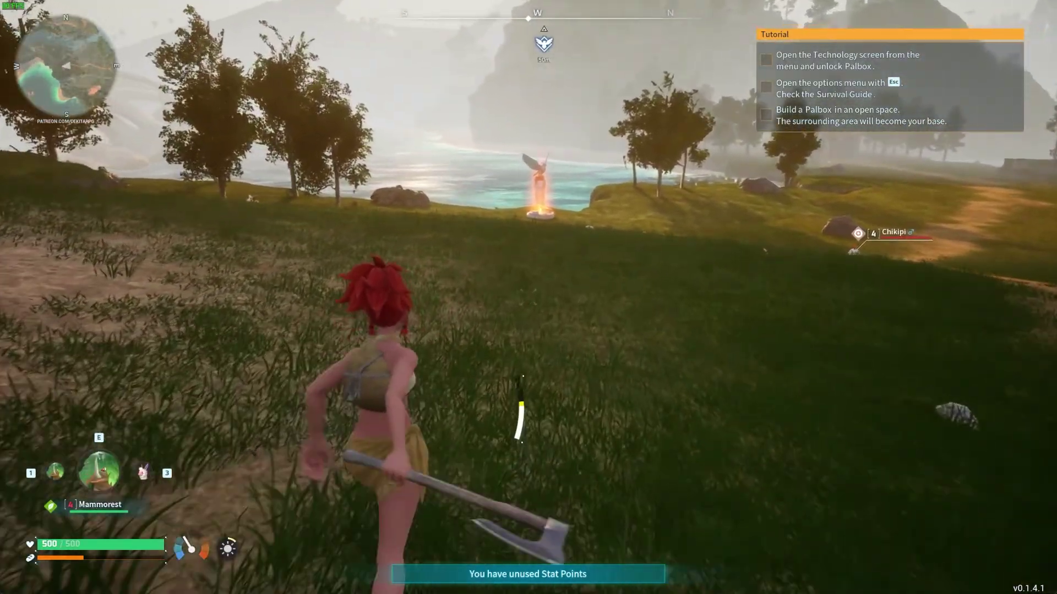
key(q)
key(s)
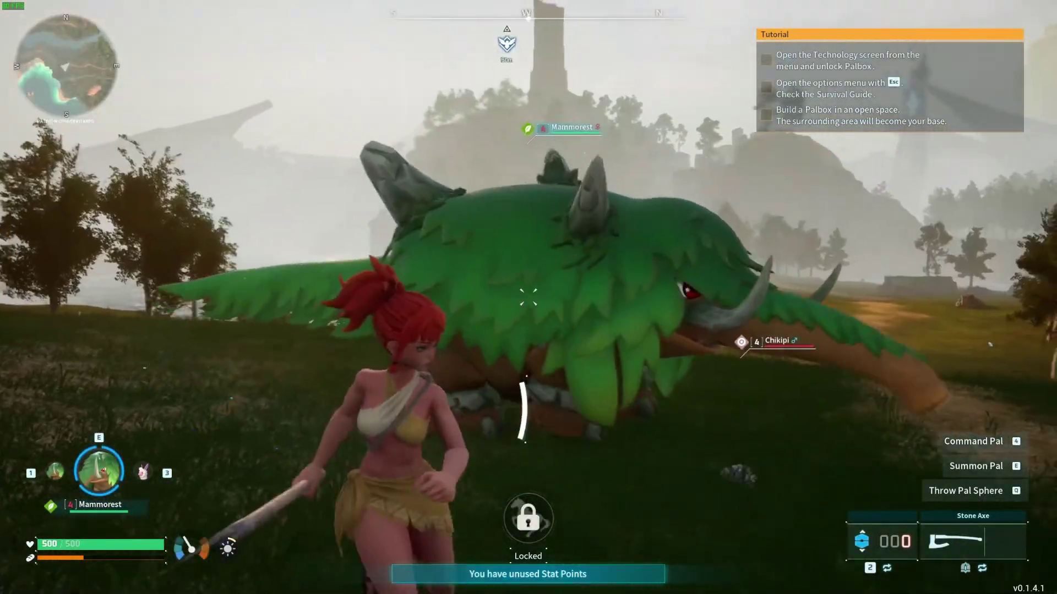
- Run beside Mammorest past the glowing statue to the stone ruin
key(w)
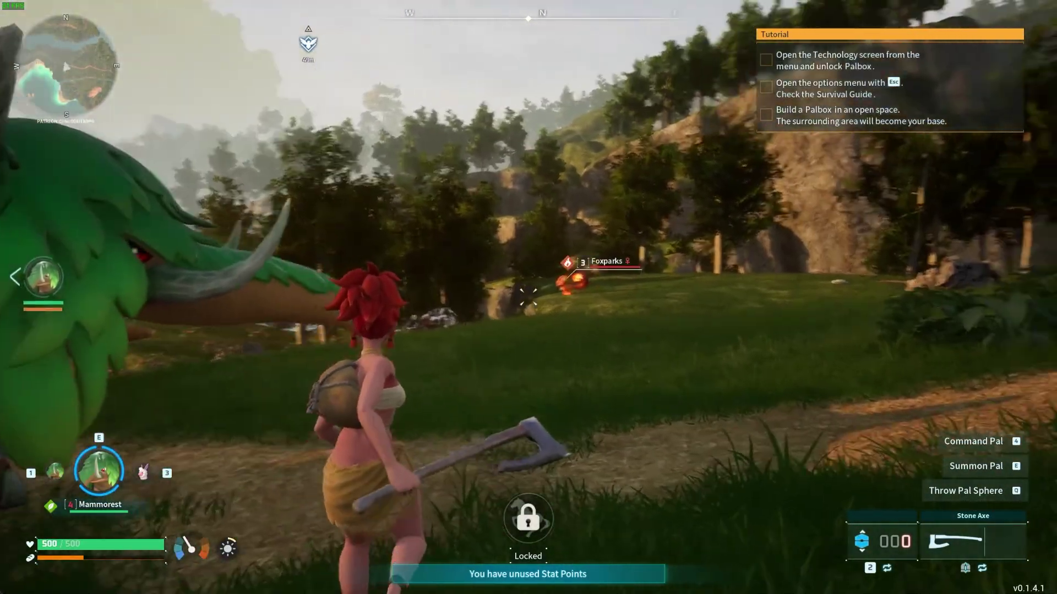
key(w)
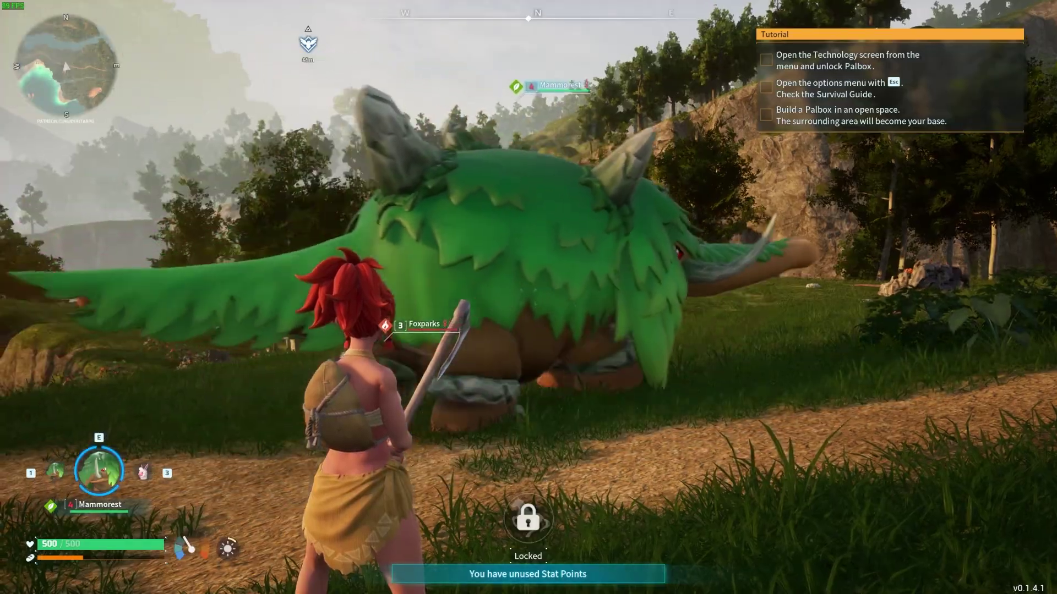
key(w)
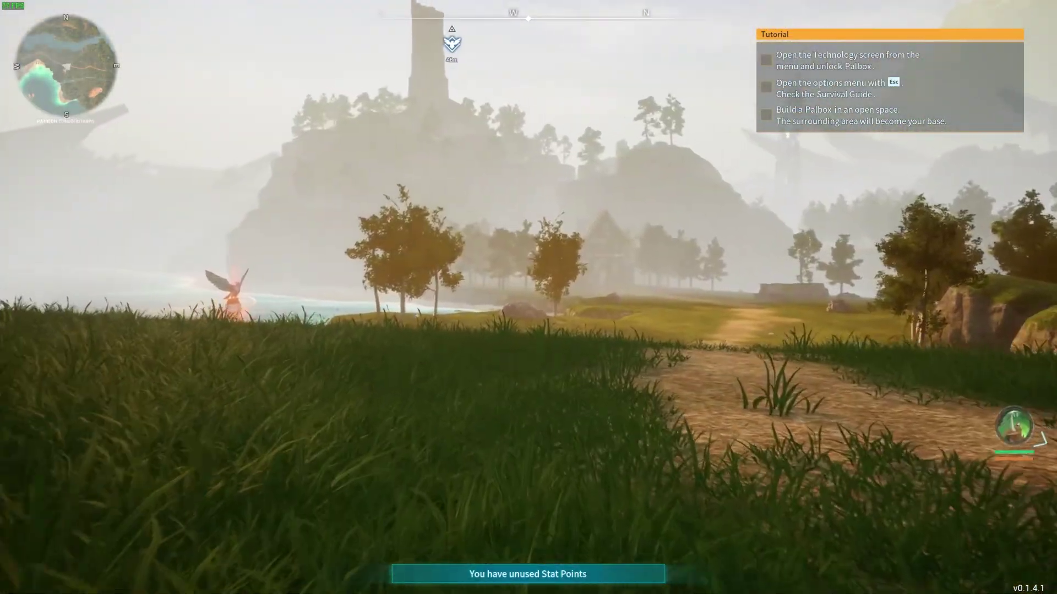
key(w)
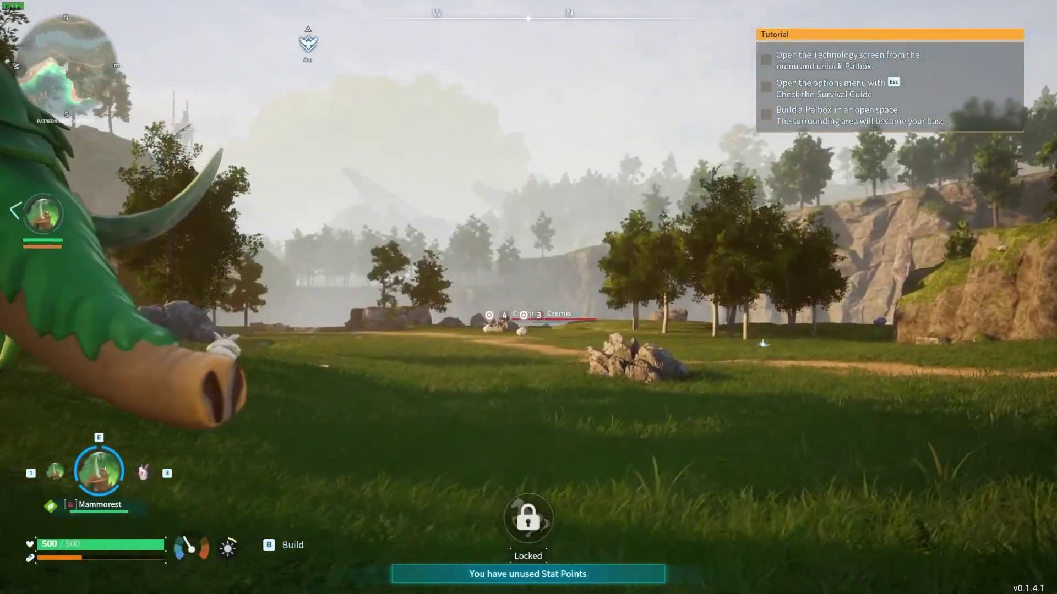
key(w)
key(w)
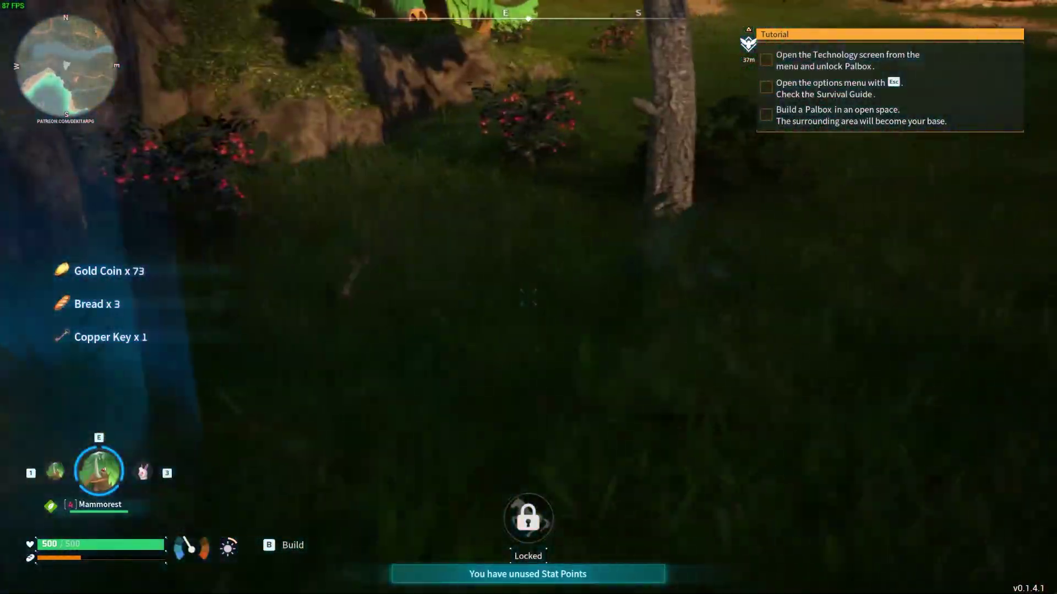
key(w)
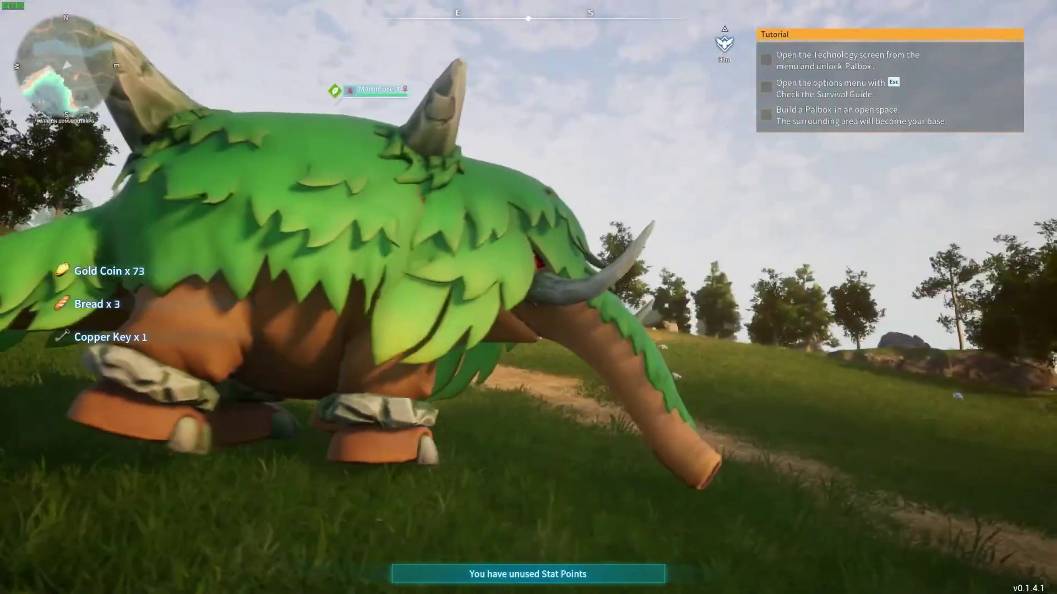
key(w)
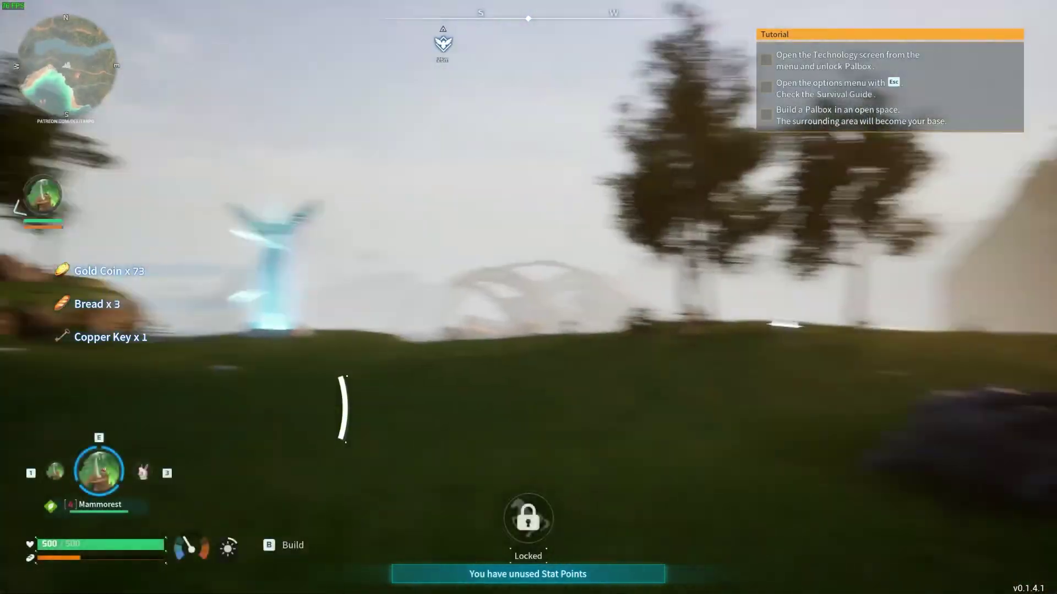
key(w)
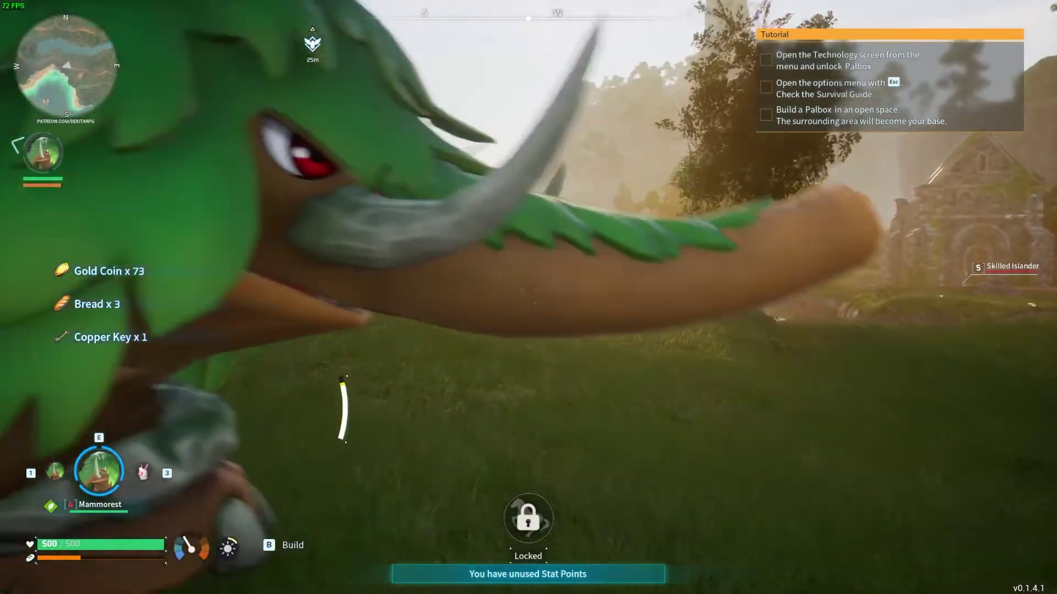
key(w)
key(w)
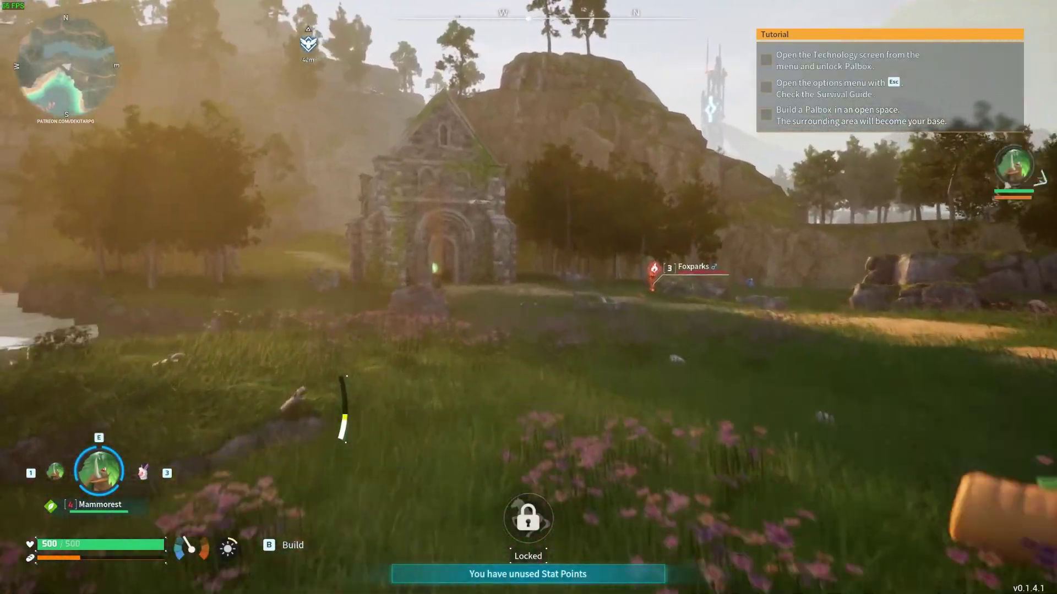